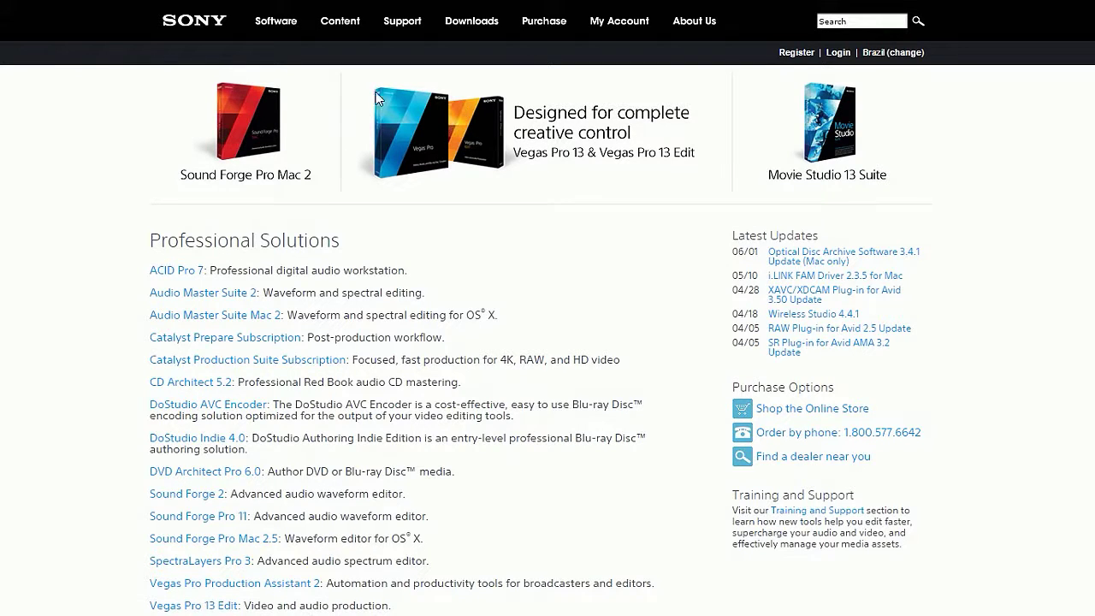
Step: Open the Vegas Pro 13 product family page and examine the listed Vegas Pro 13 and Movie Studio 13 editions with their prices
click(440, 125)
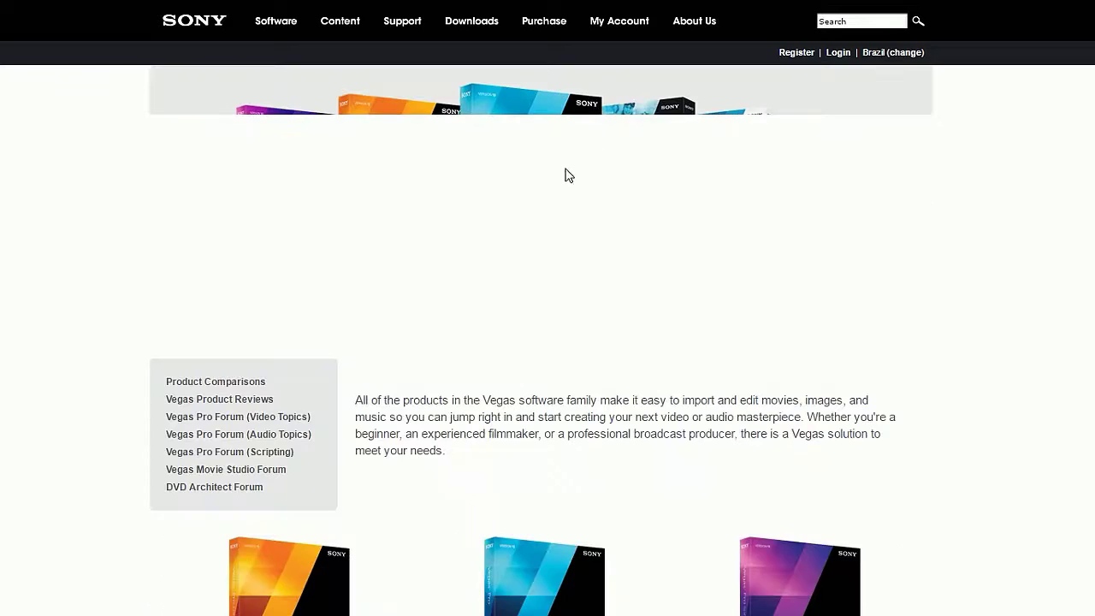
scroll(668, 289, down, 3)
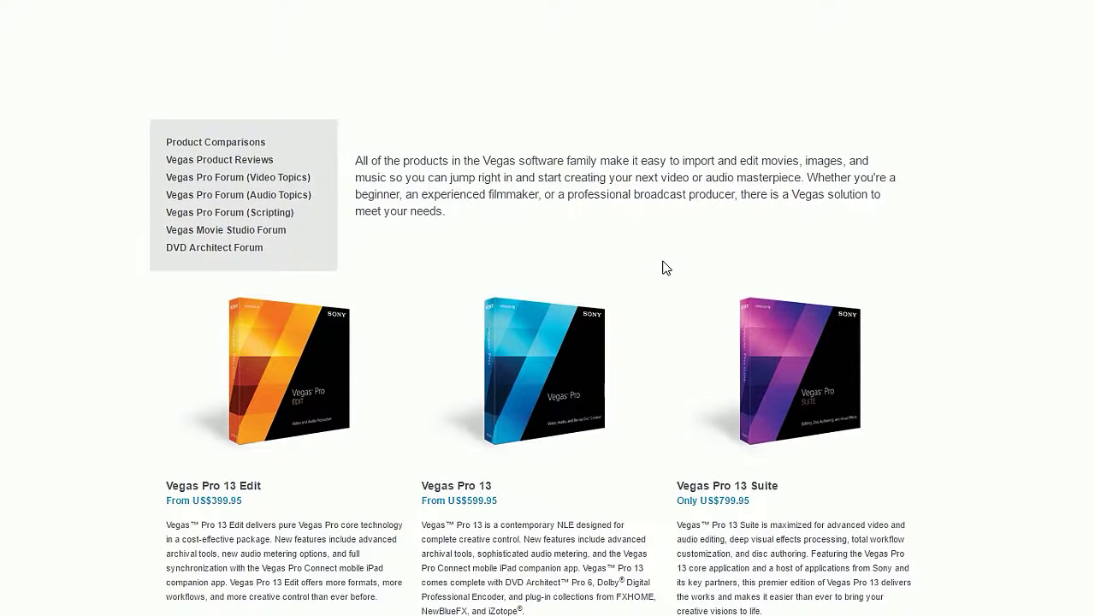
scroll(666, 267, down, 2)
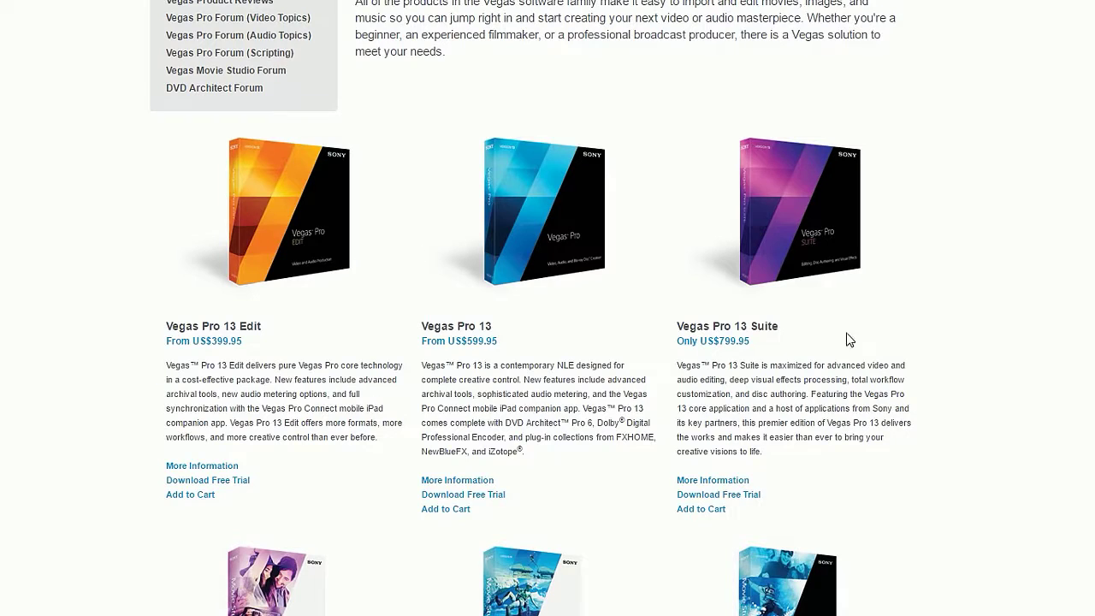
scroll(979, 413, down, 4)
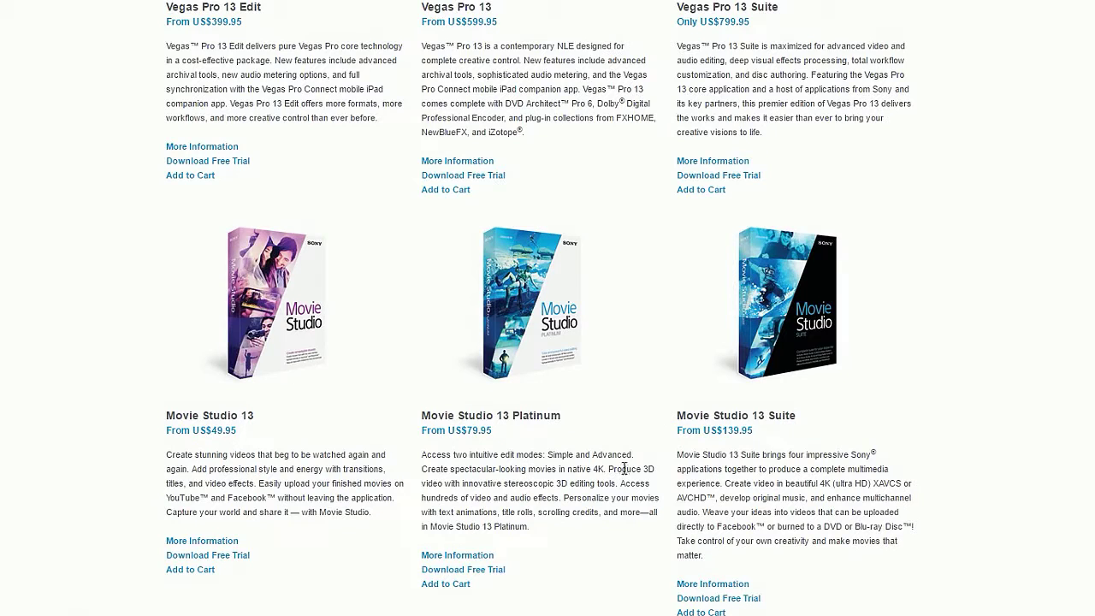
scroll(892, 410, up, 4)
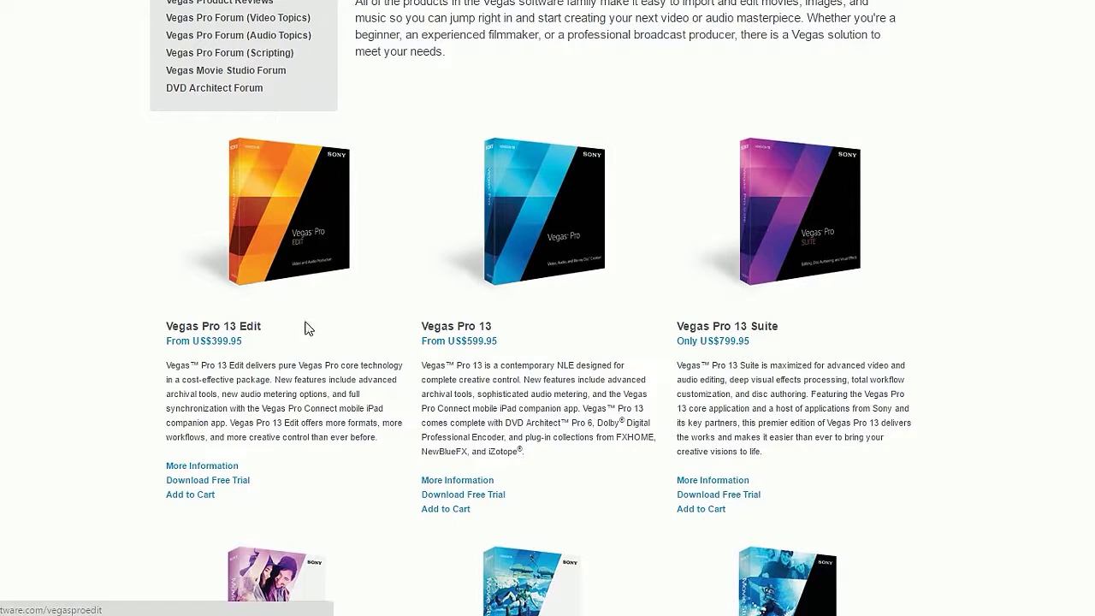
scroll(431, 357, down, 1)
scroll(435, 361, down, 5)
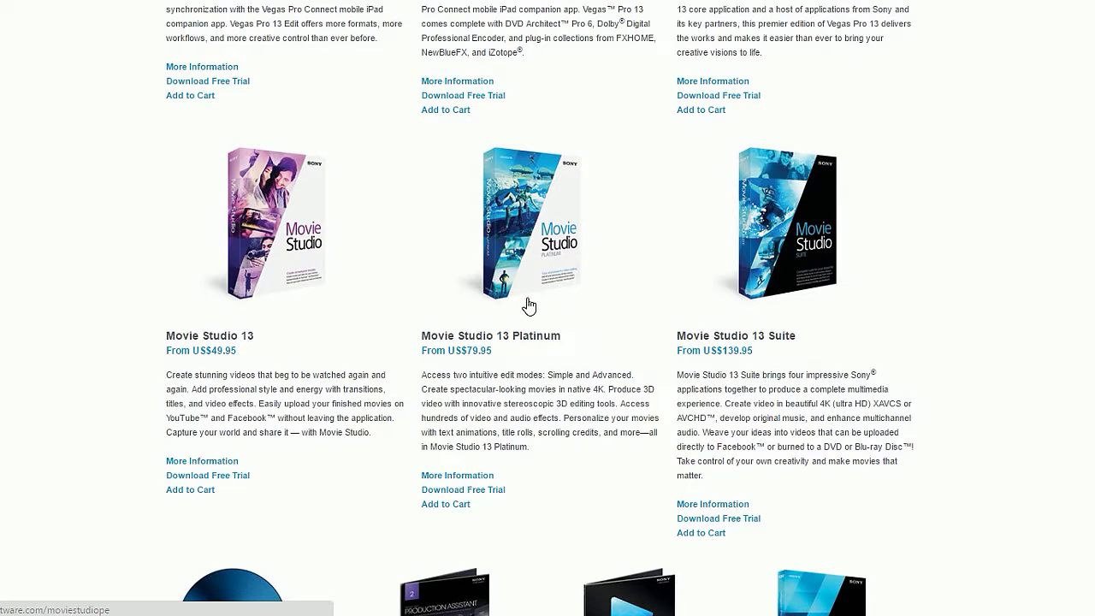
scroll(213, 143, up, 3)
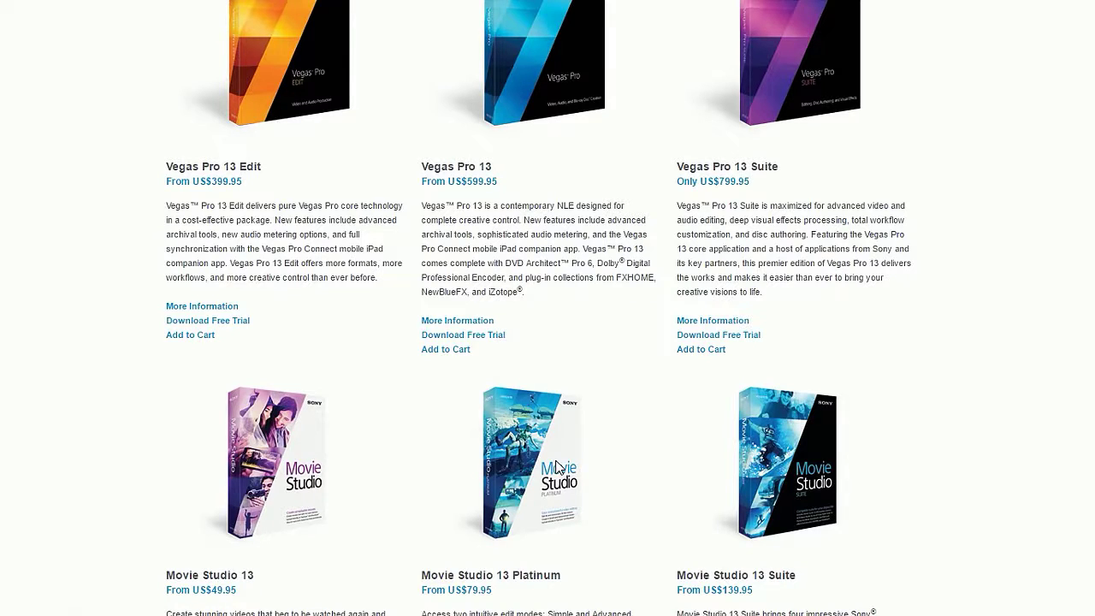
Step: Open the Movie Studio 13 Platinum product page and review its price and editing mode overview
click(556, 466)
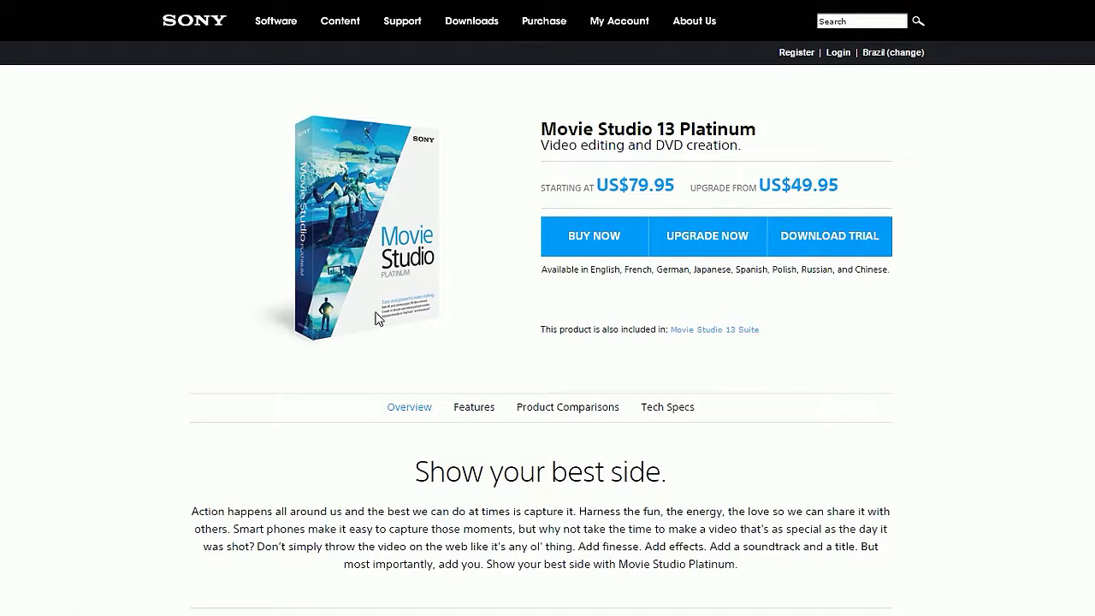
scroll(389, 336, down, 5)
scroll(389, 337, down, 5)
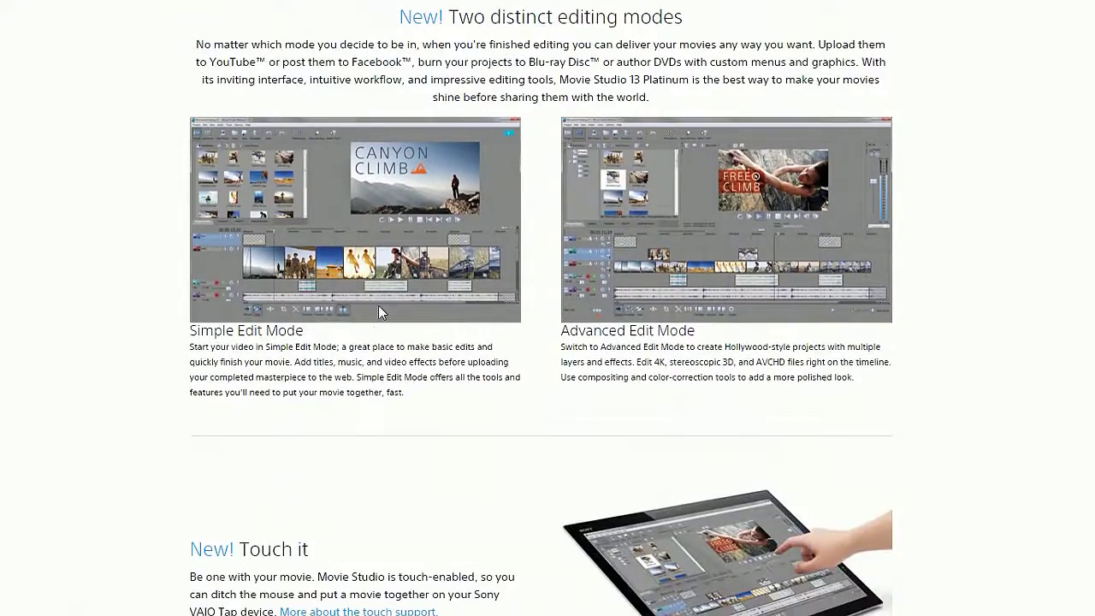
scroll(379, 373, up, 4)
scroll(399, 380, up, 6)
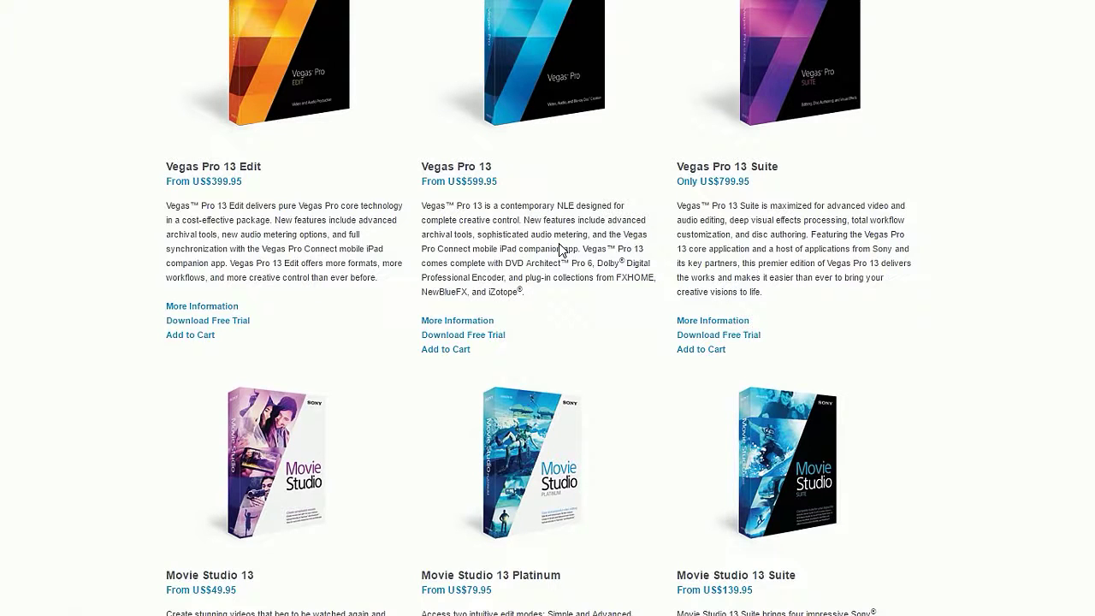
Step: Open the Vegas Pro 13 Edit product page from the product list and review its price and overview
scroll(561, 171, up, 3)
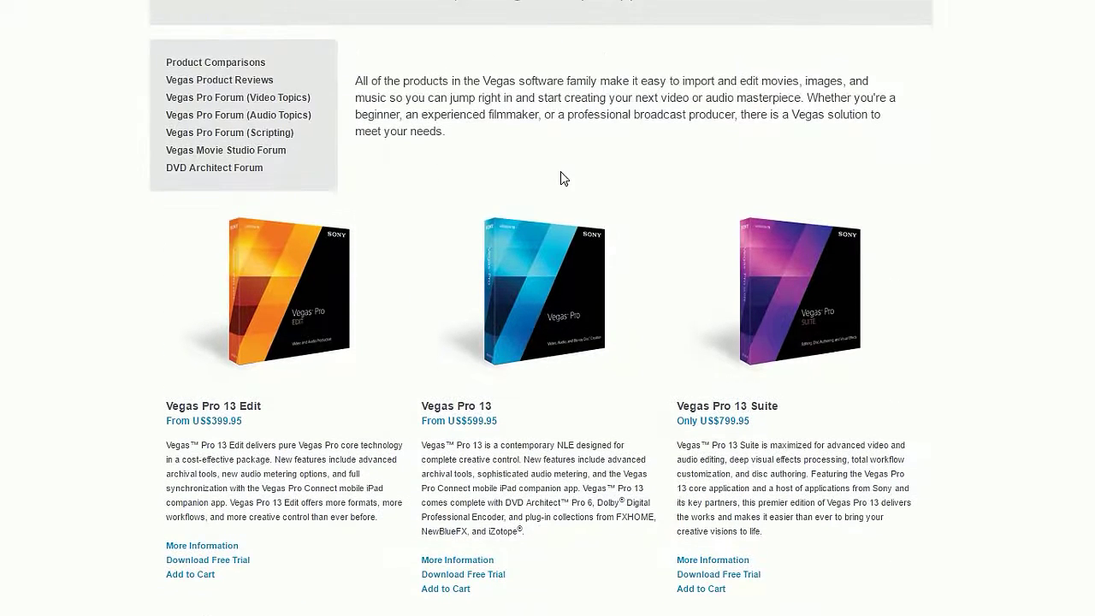
click(308, 302)
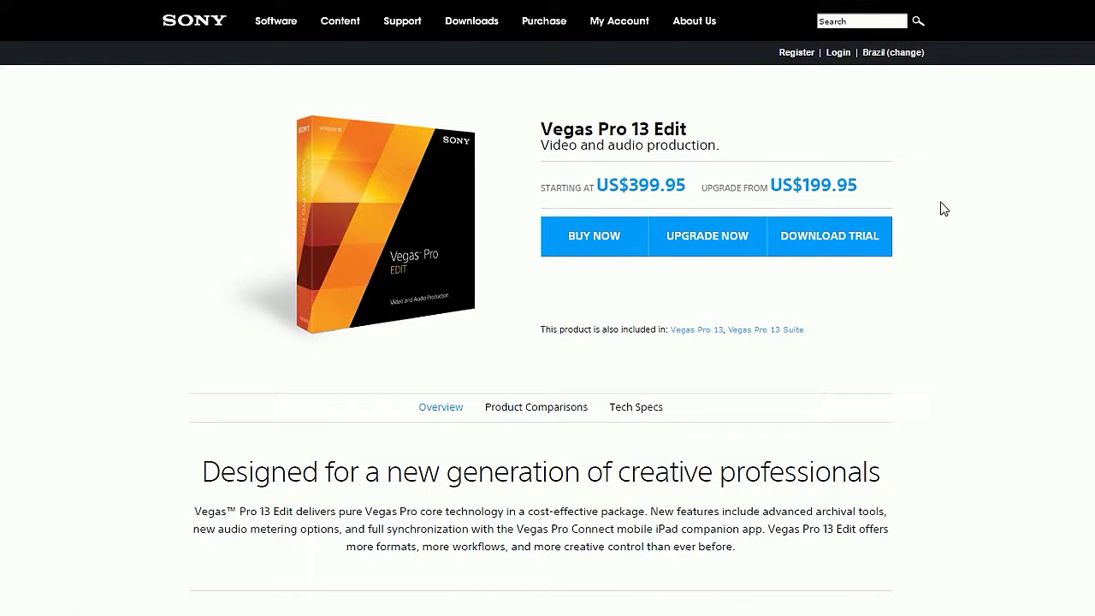
scroll(940, 209, down, 4)
scroll(940, 208, up, 3)
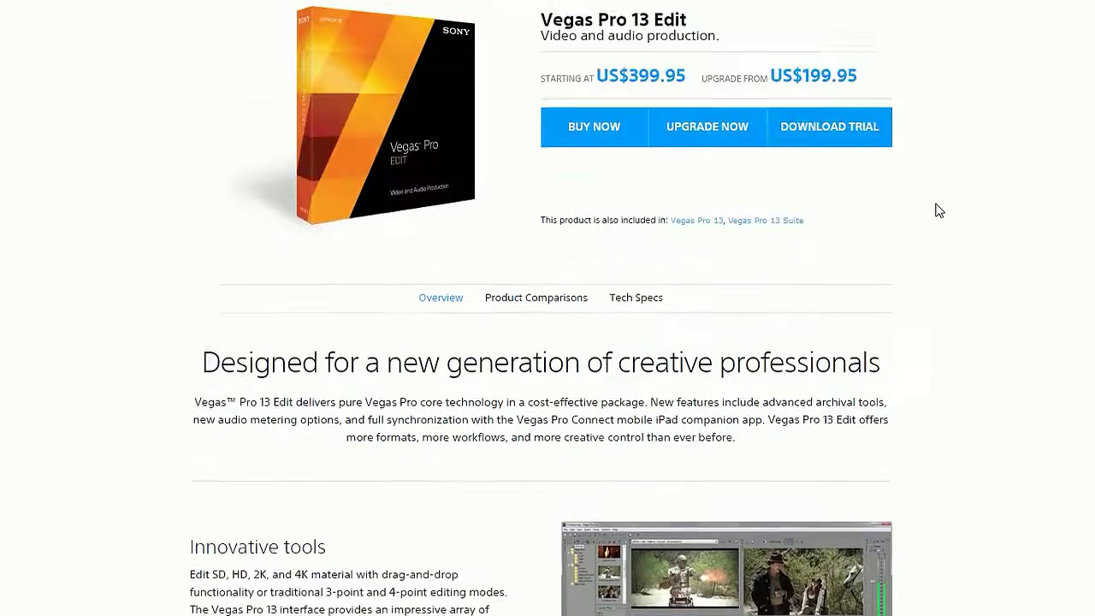
scroll(374, 310, up, 1)
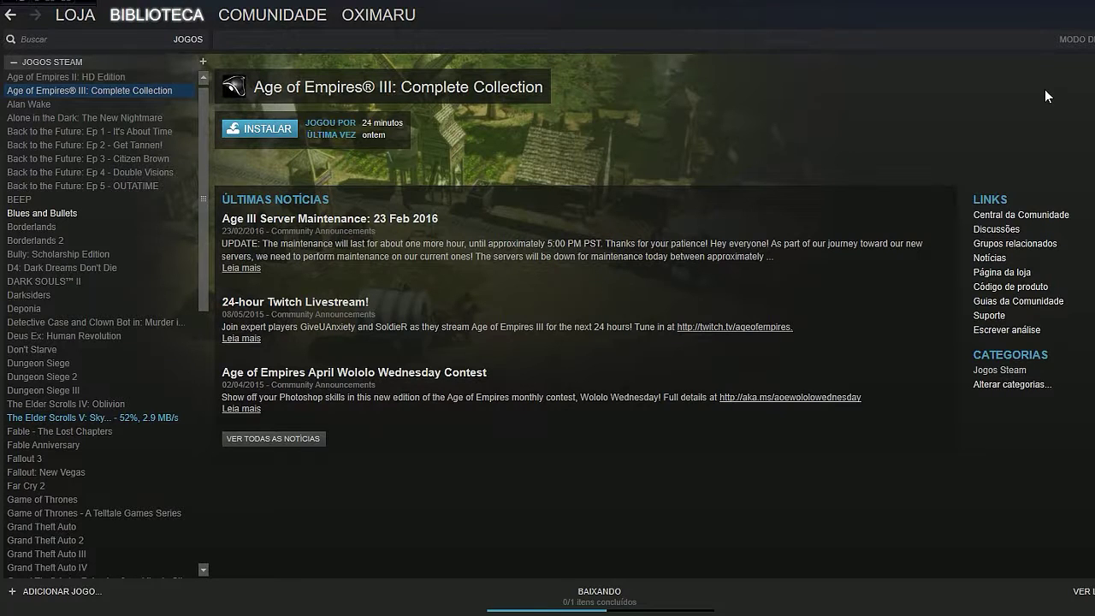
Step: In the Steam library, list the owned software and view Movie Studio 13 Platinum, RPG Maker VX Ace, RPG Maker XP and Vegas Pro 13 Edit
mouse_move(143, 17)
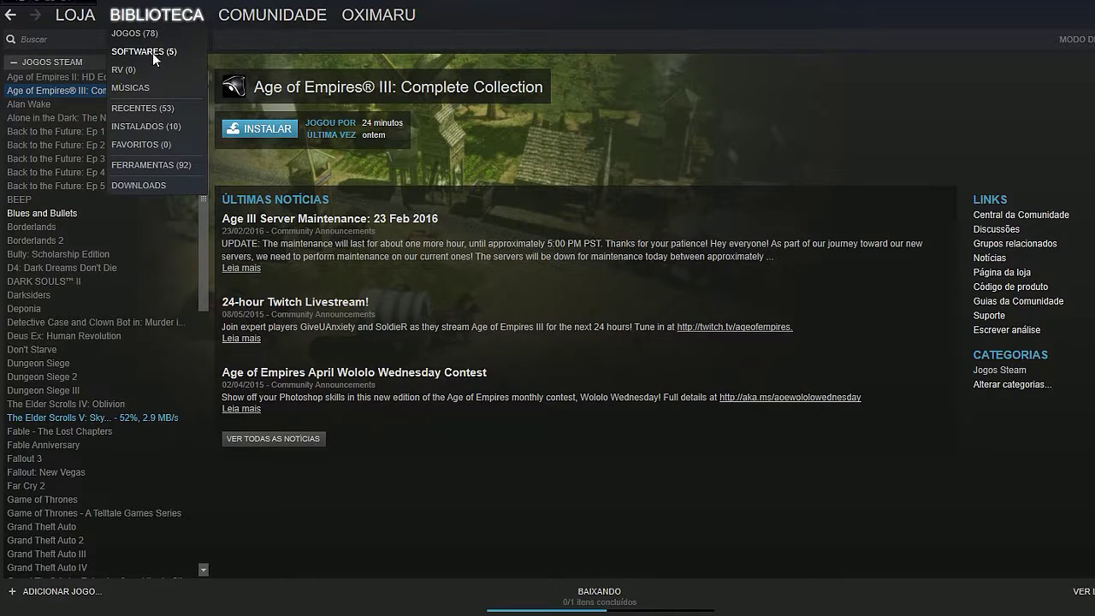
click(152, 51)
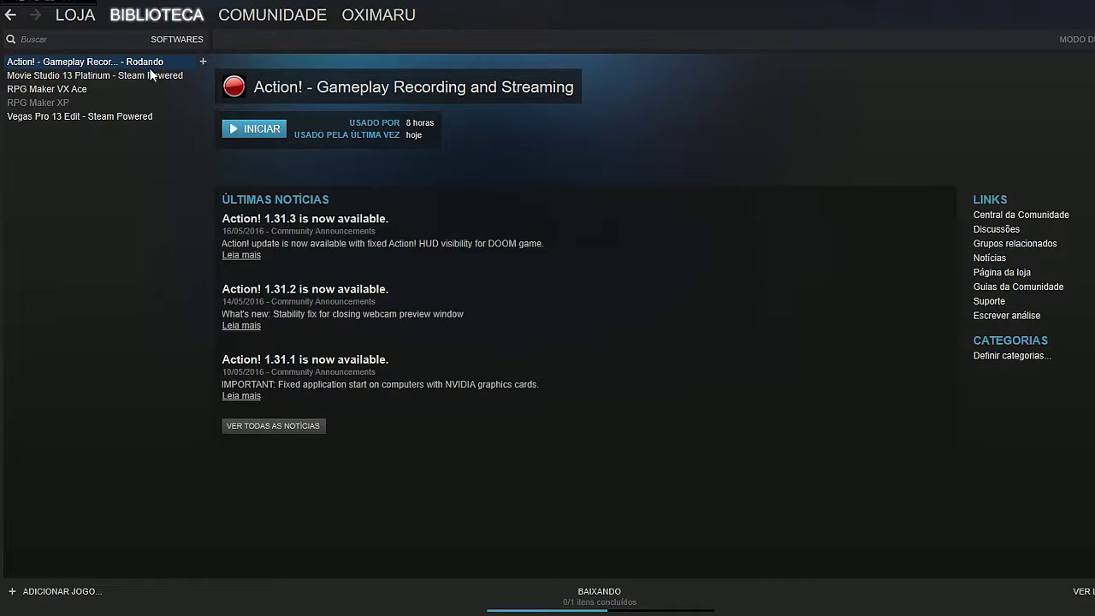
click(95, 79)
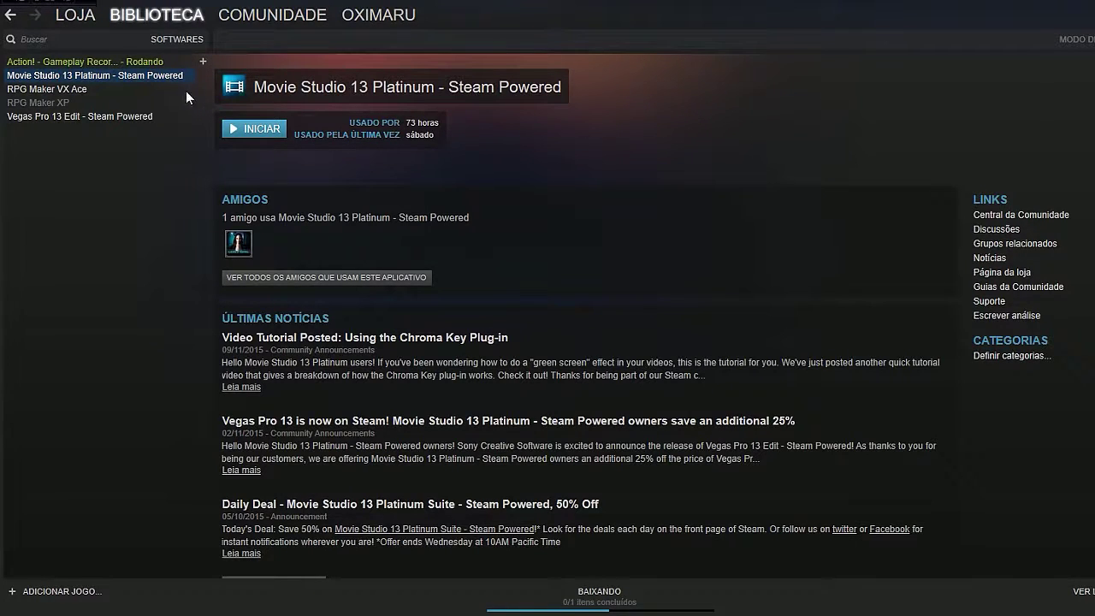
click(59, 87)
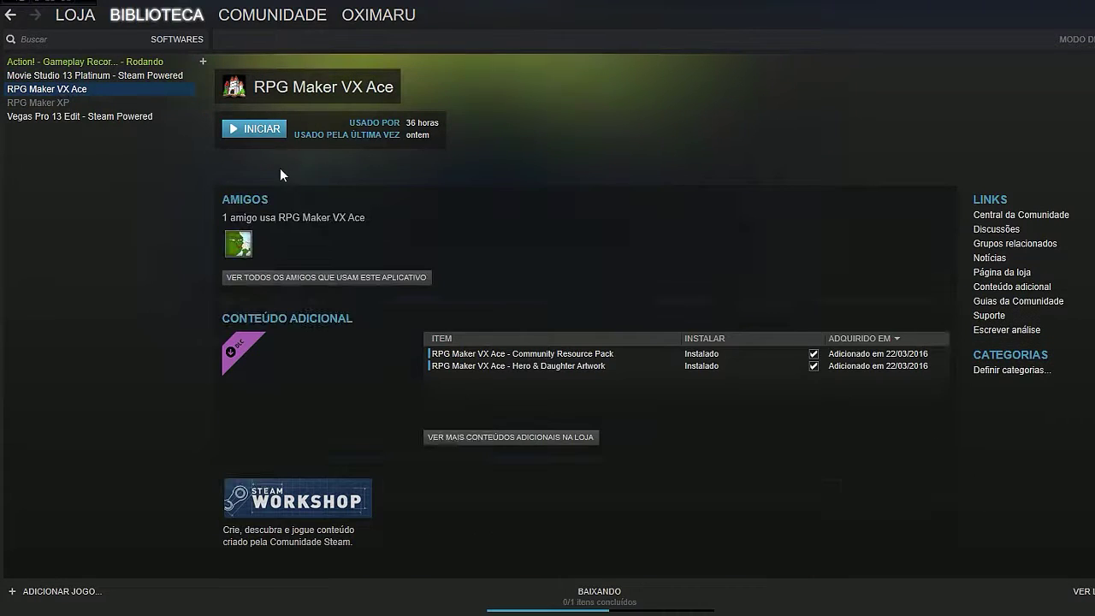
click(66, 101)
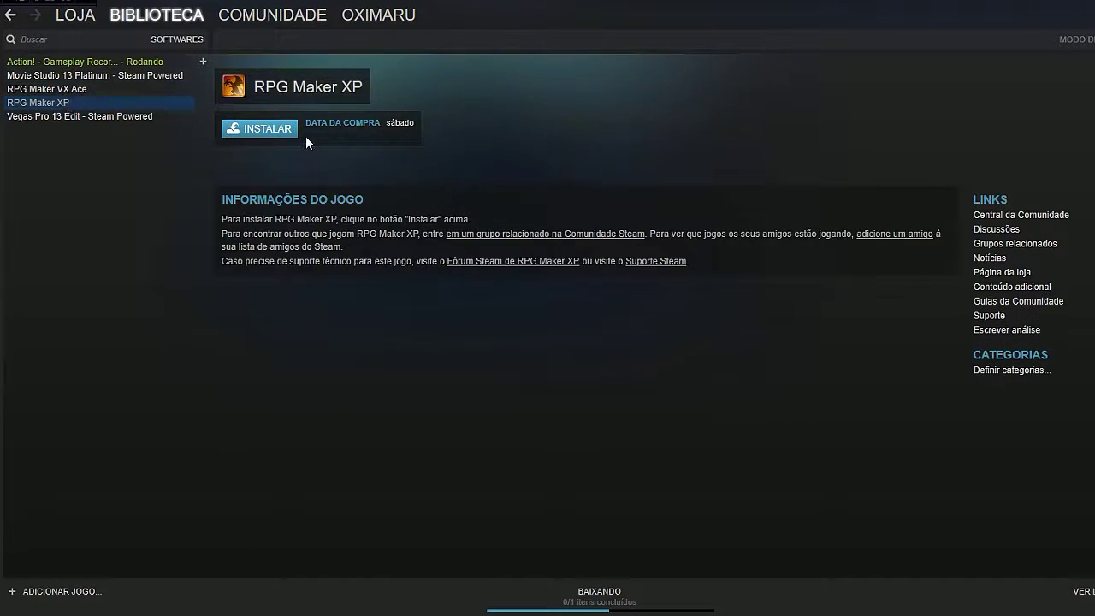
click(58, 116)
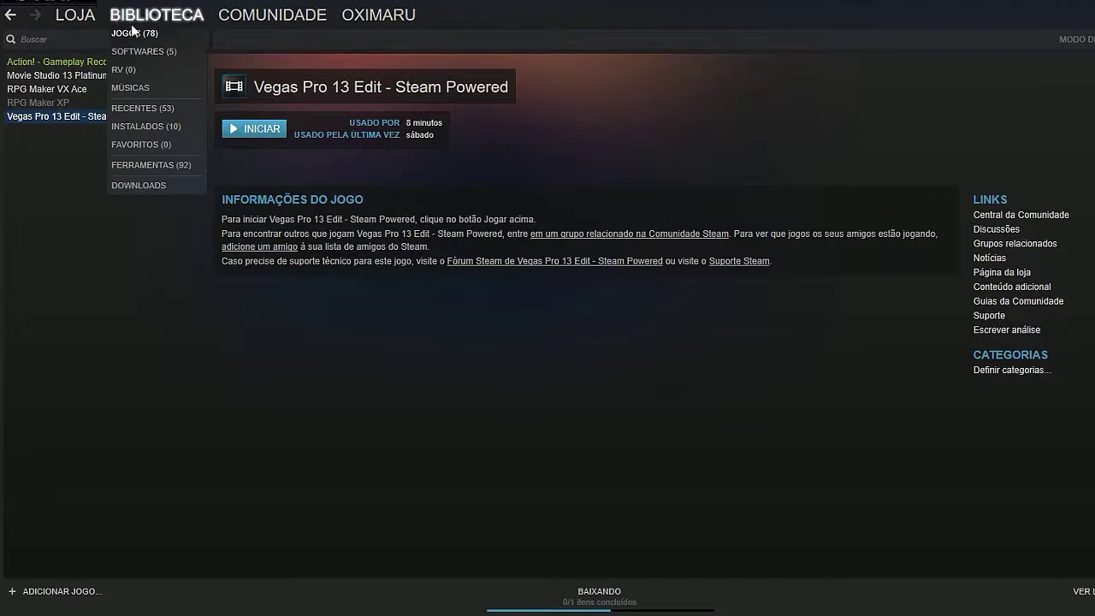
Step: Go to the Steam store's featured page and search the store for "sony vegas"
mouse_move(77, 28)
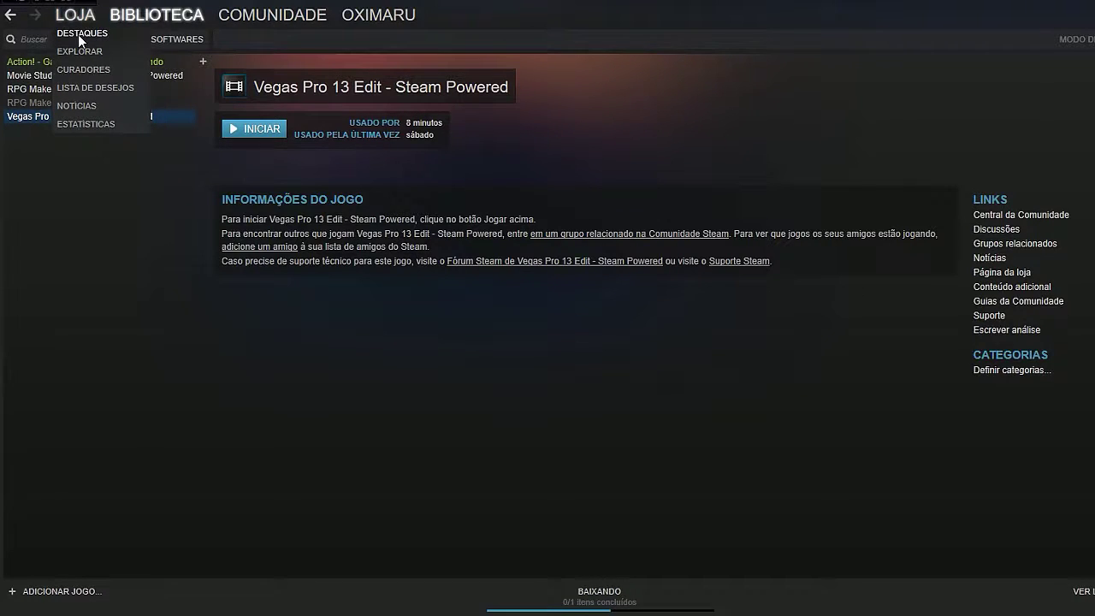
click(80, 33)
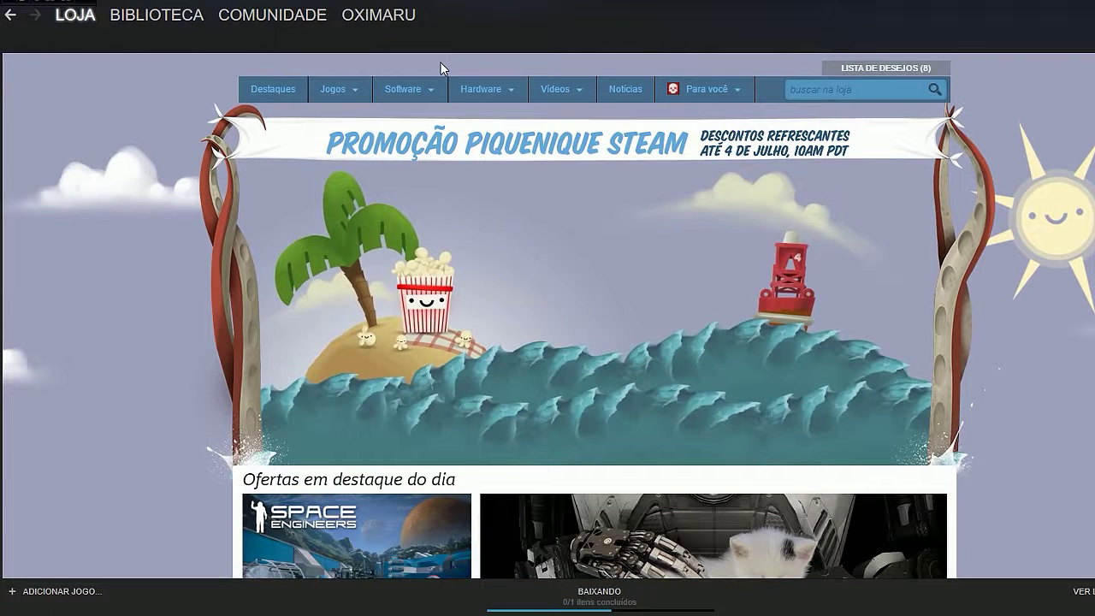
click(809, 96)
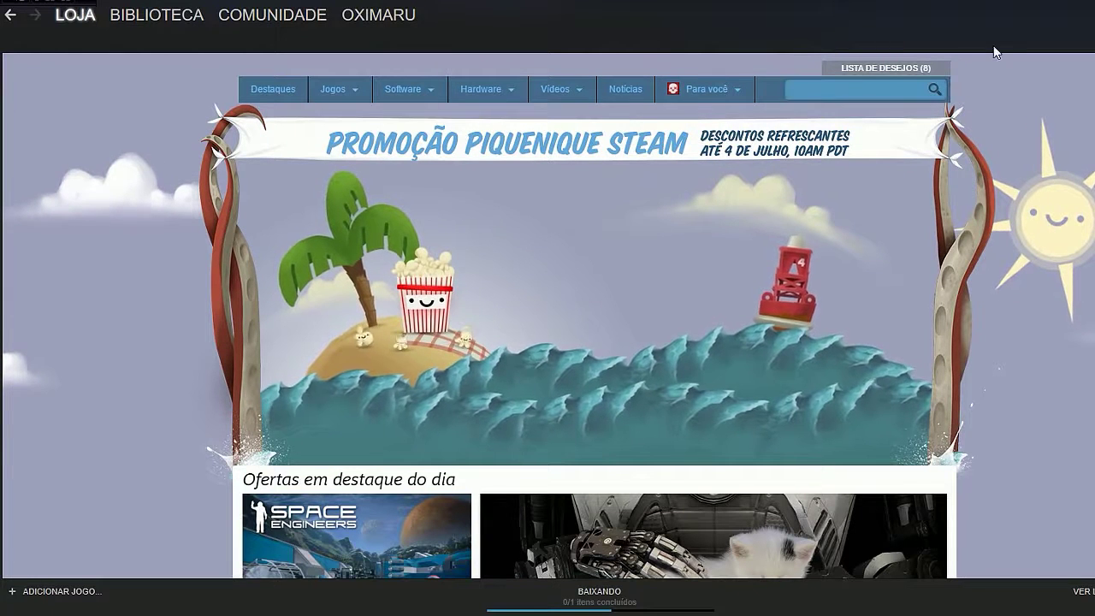
text(sony vega)
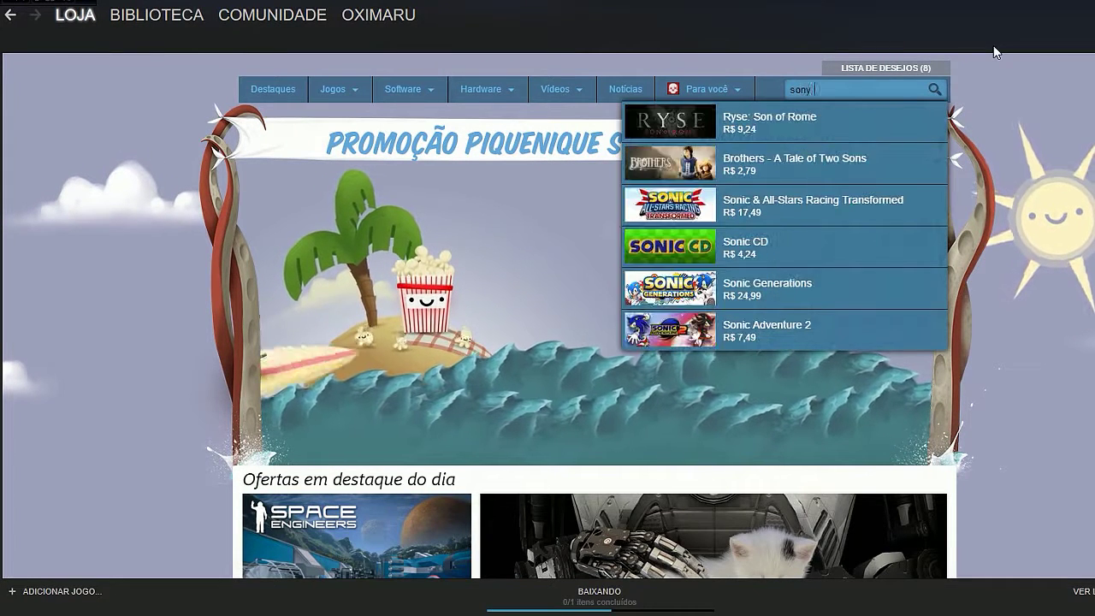
text(s)
key(Return)
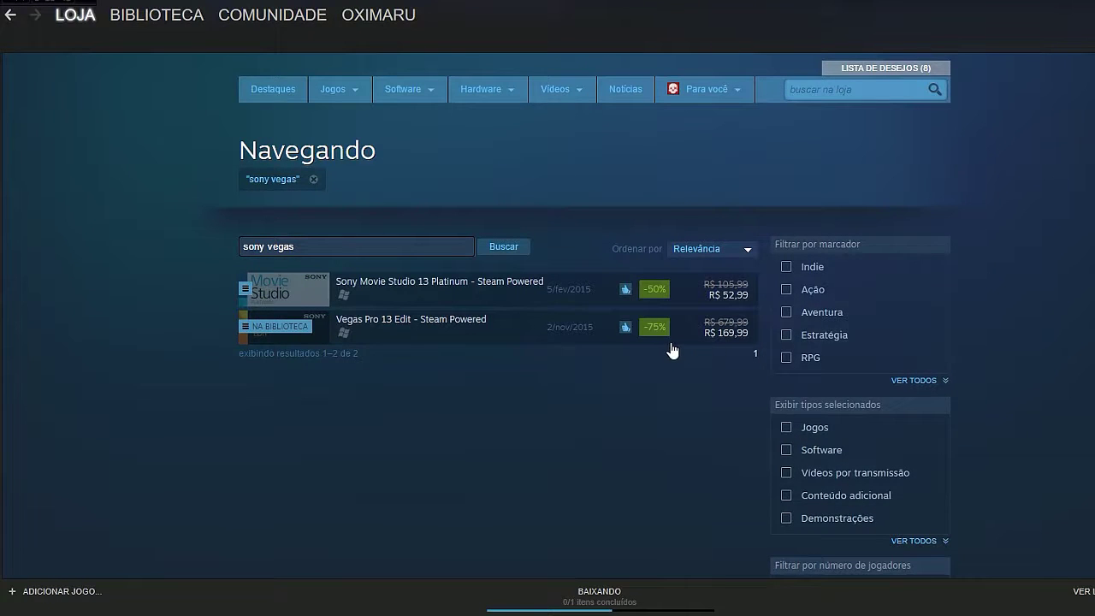
Step: Examine the discounts, prices and descriptions of Sony Movie Studio 13 Platinum and Vegas Pro 13 Edit in the search results
mouse_move(672, 347)
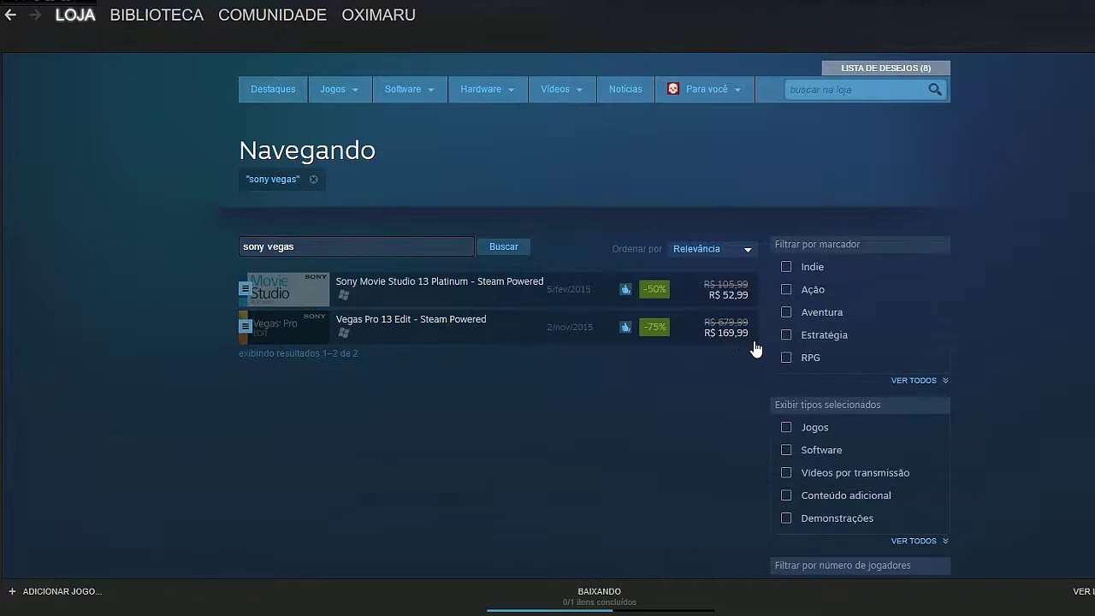
mouse_move(745, 349)
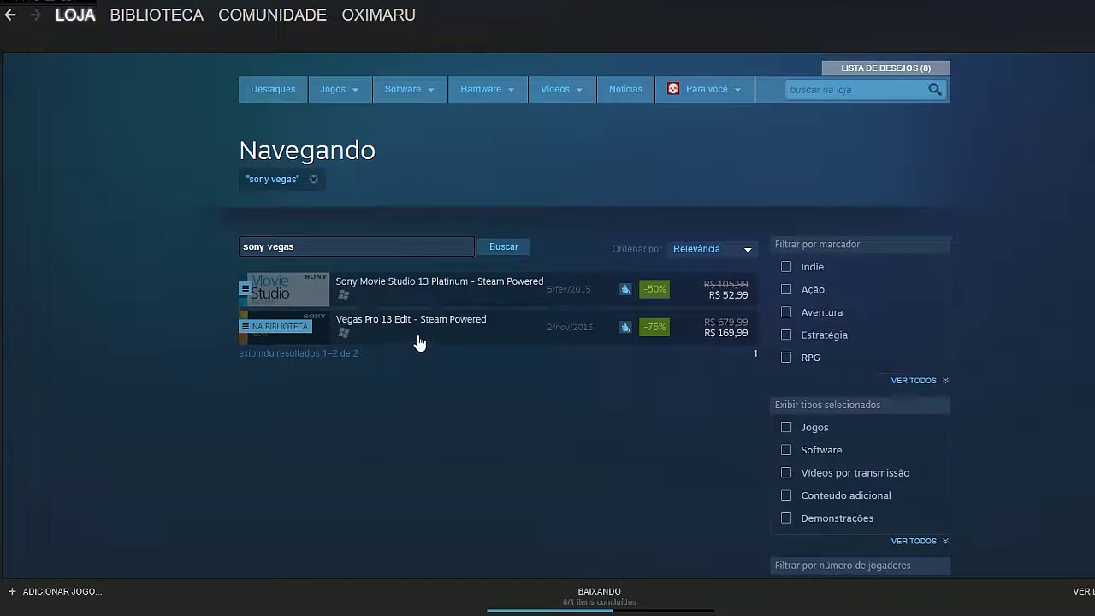
mouse_move(385, 304)
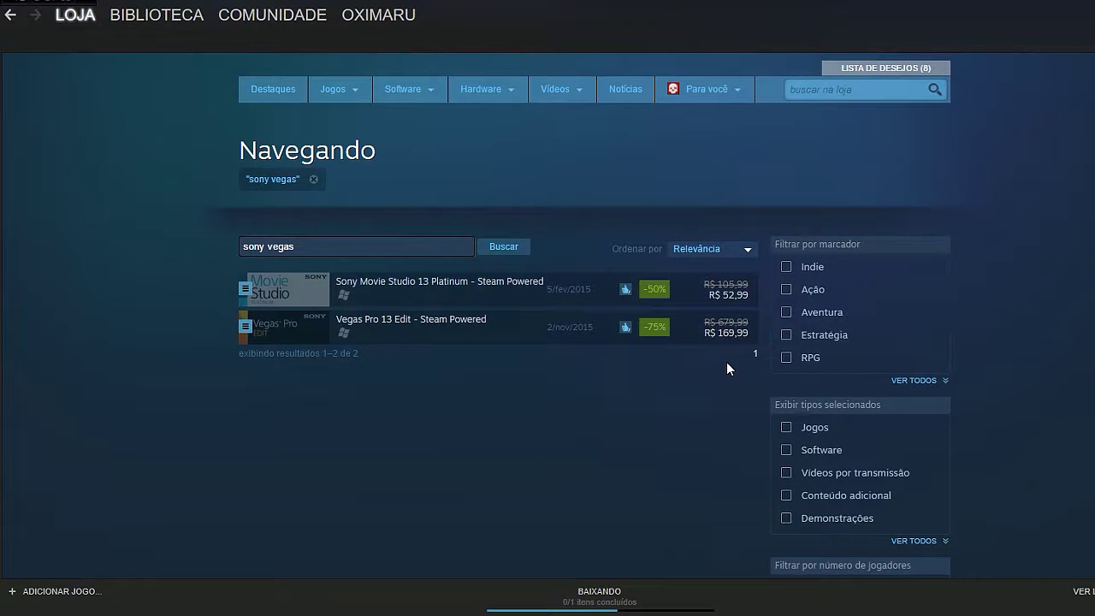
mouse_move(713, 294)
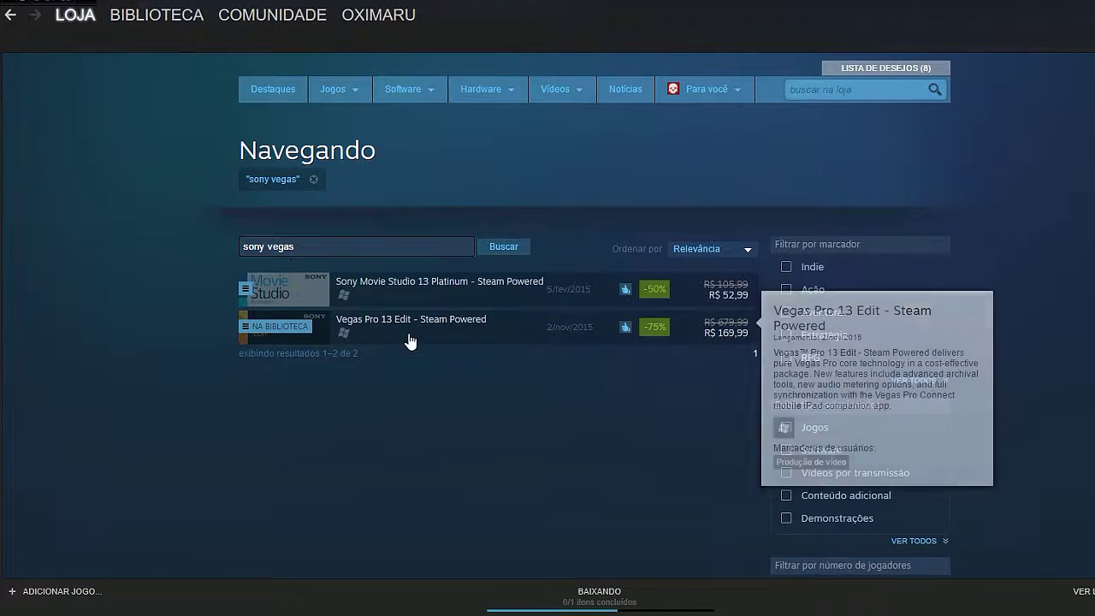
mouse_move(468, 332)
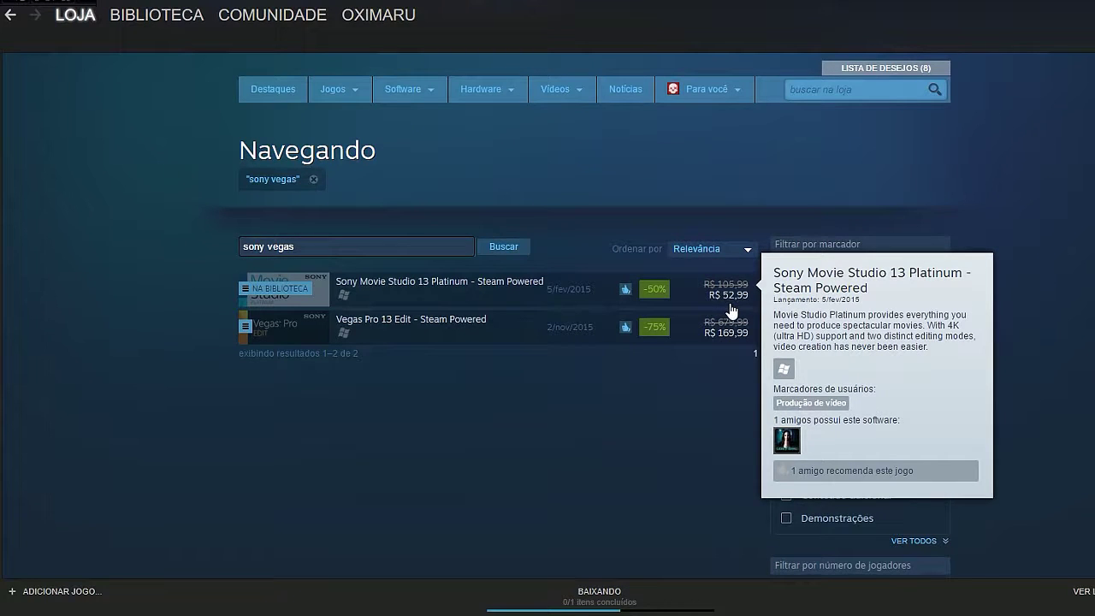
mouse_move(462, 300)
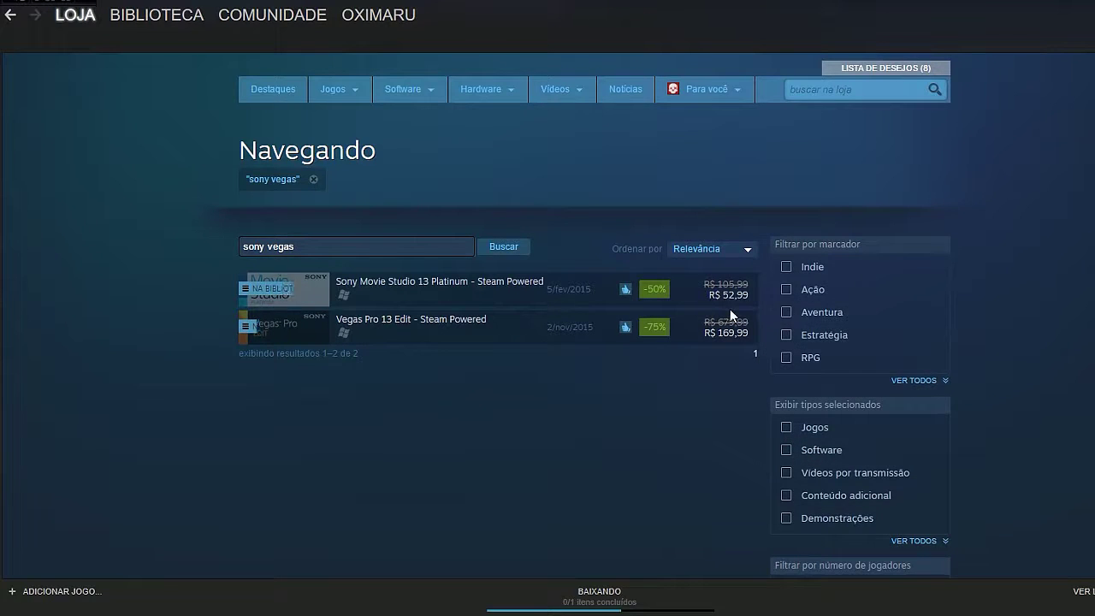
mouse_move(737, 310)
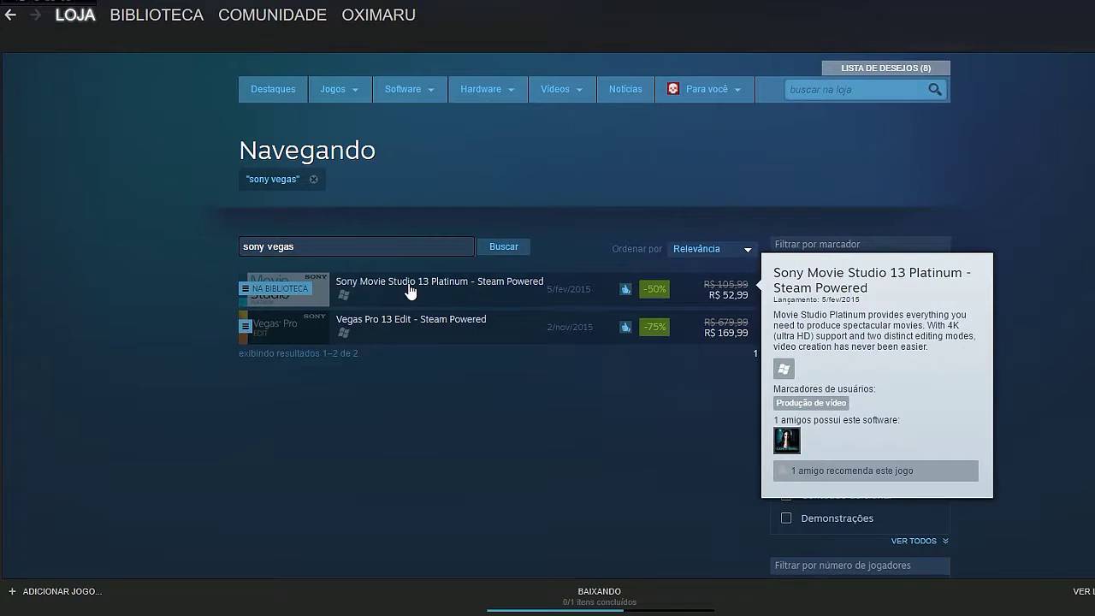
mouse_move(408, 340)
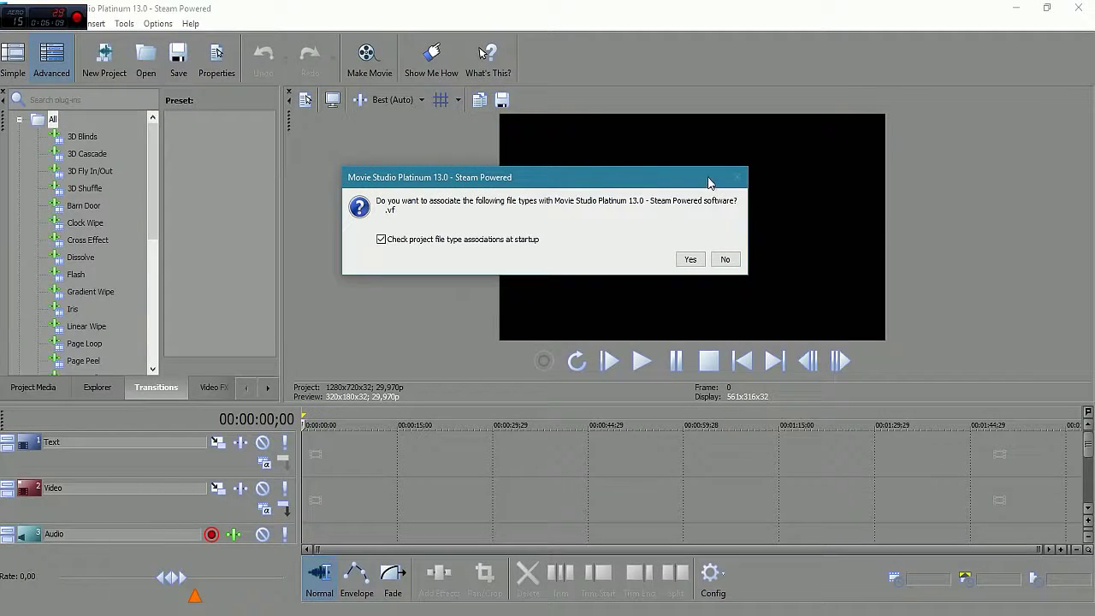
Step: Decline the file type association and delete all the default text, video and audio tracks from the timeline
click(725, 260)
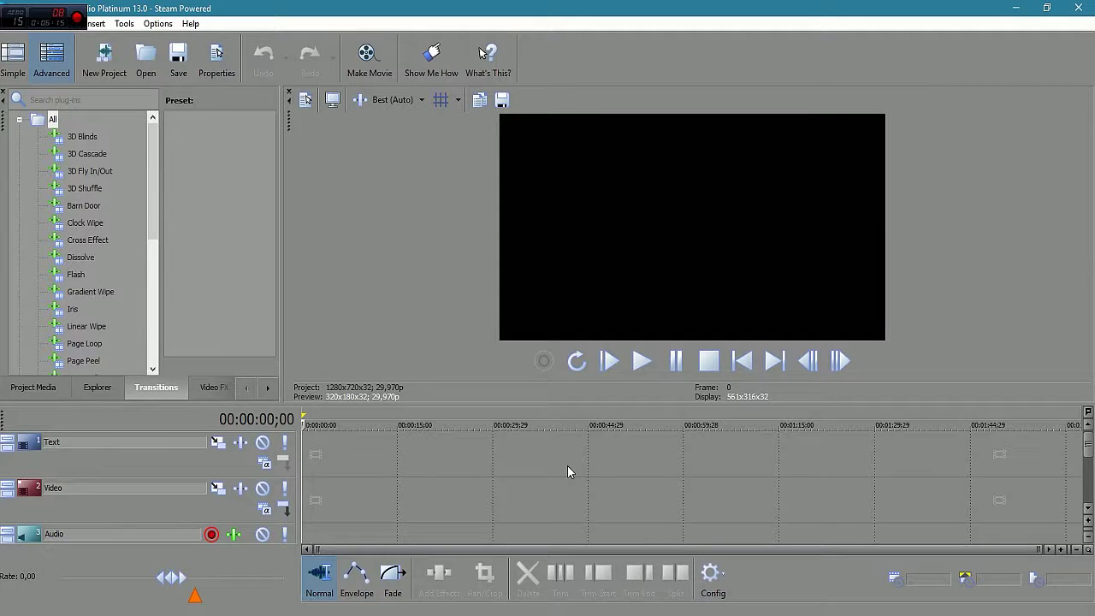
right_click(448, 442)
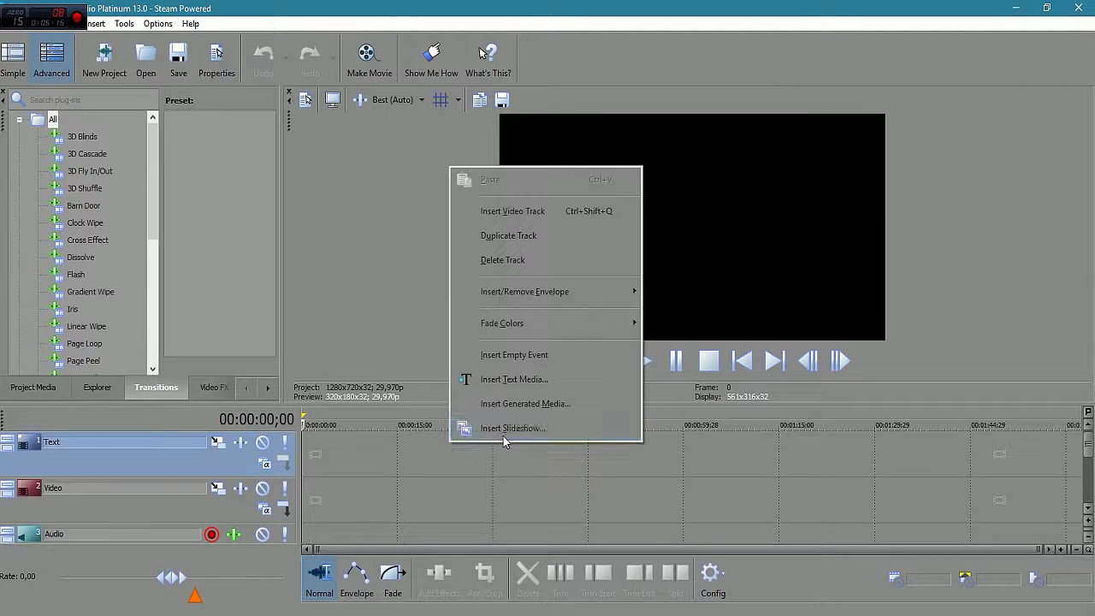
click(513, 260)
right_click(421, 444)
click(479, 265)
right_click(414, 450)
click(462, 376)
right_click(411, 444)
click(460, 376)
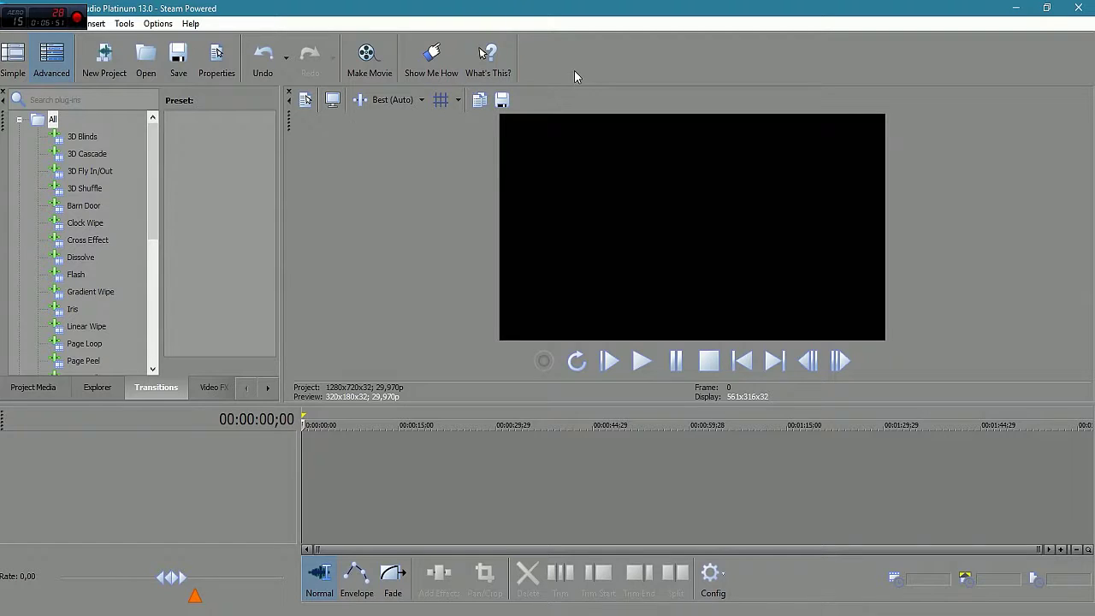
Step: Compare the Simple and Advanced workspaces, and view the Flash transition presets and the Video FX presets
click(13, 56)
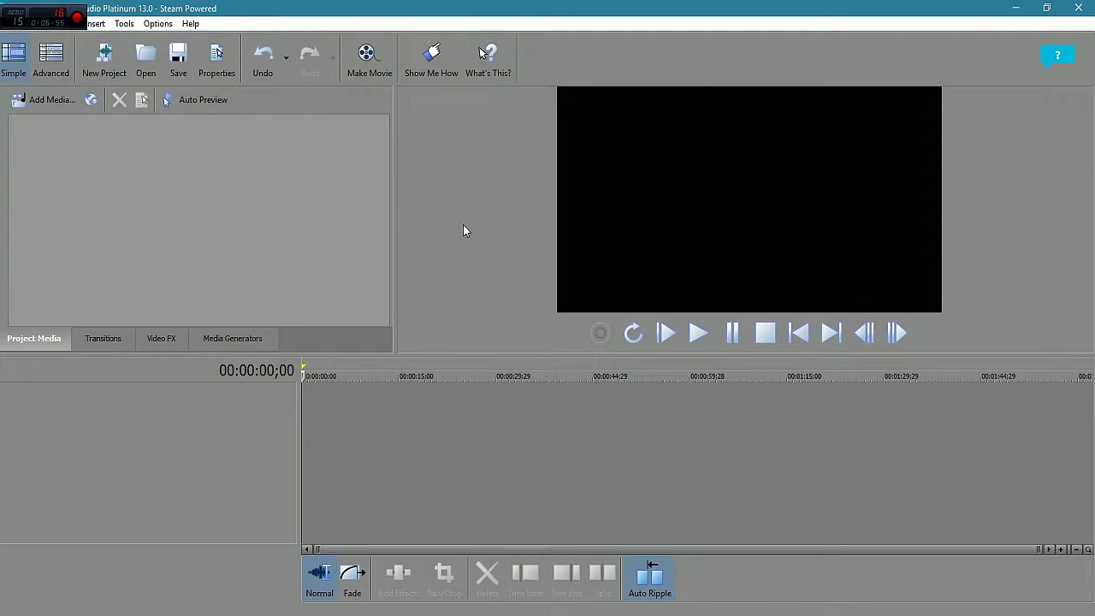
click(50, 56)
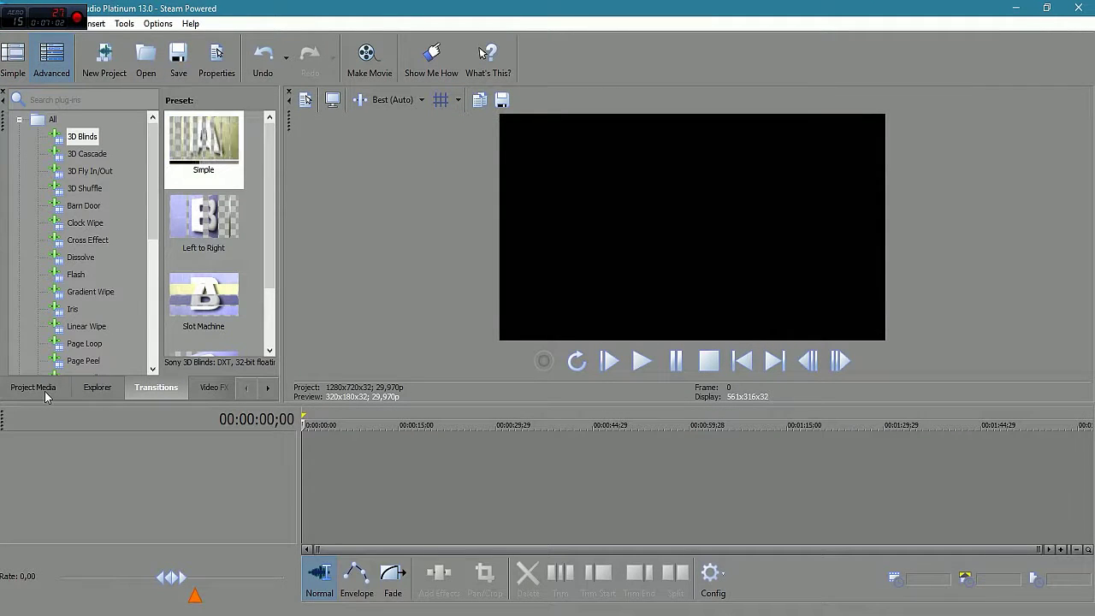
click(95, 277)
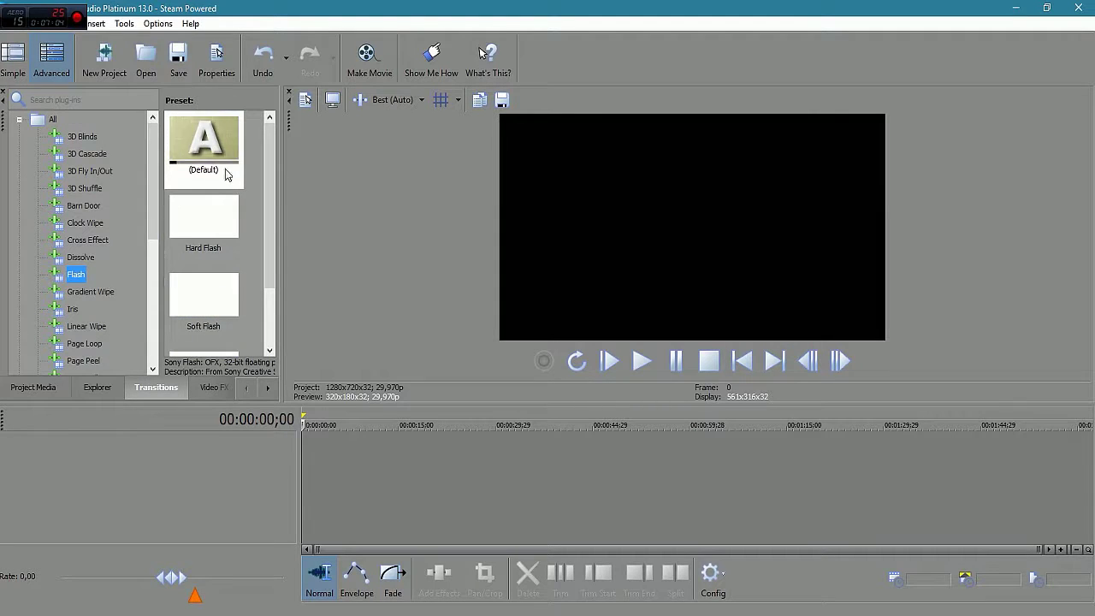
click(266, 388)
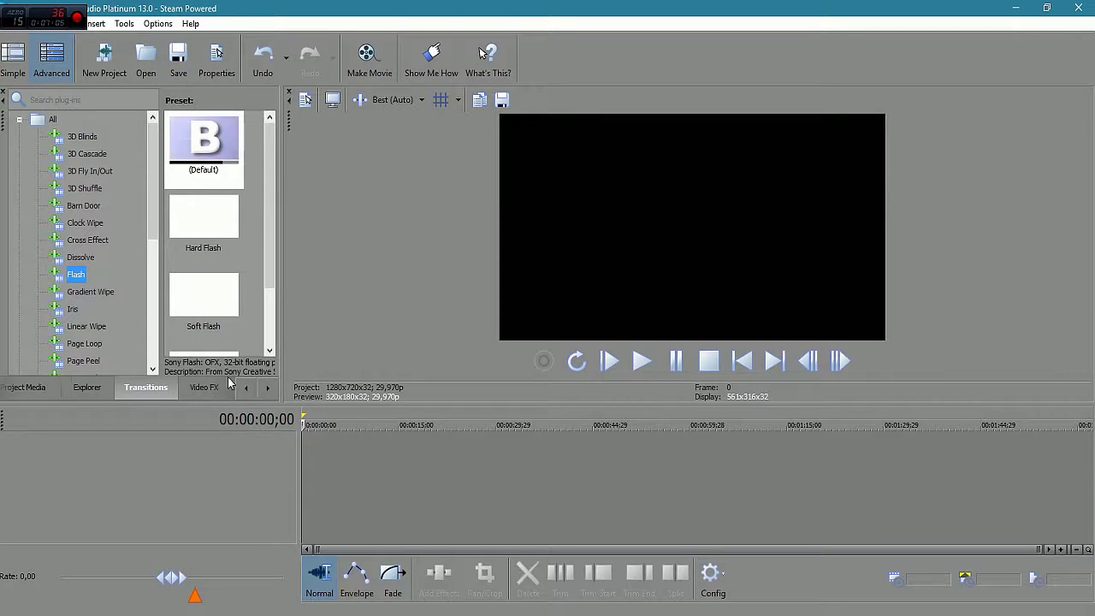
click(196, 392)
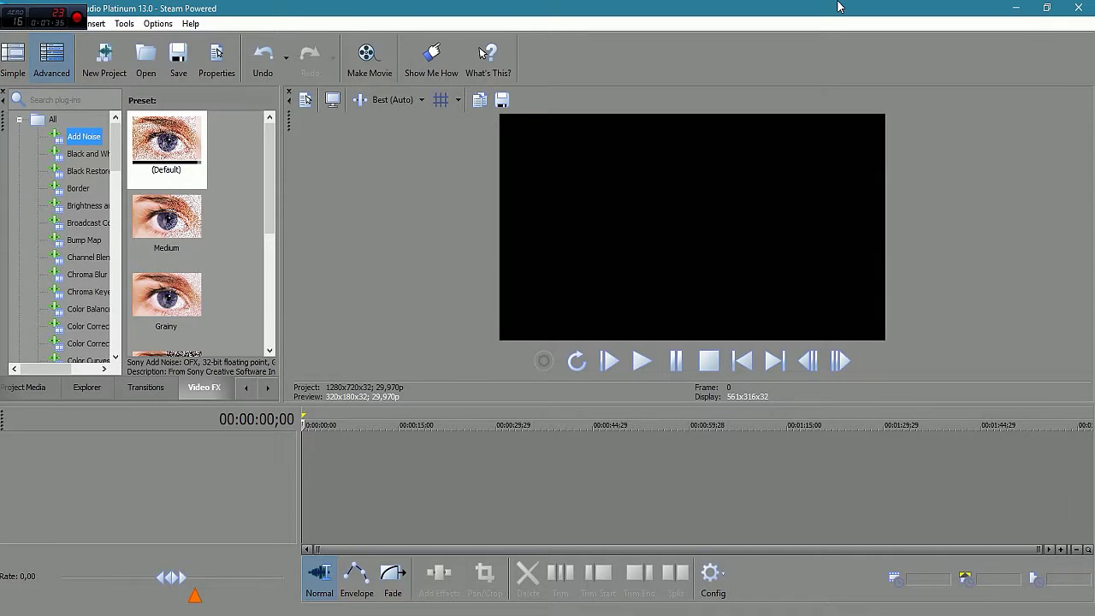
click(146, 614)
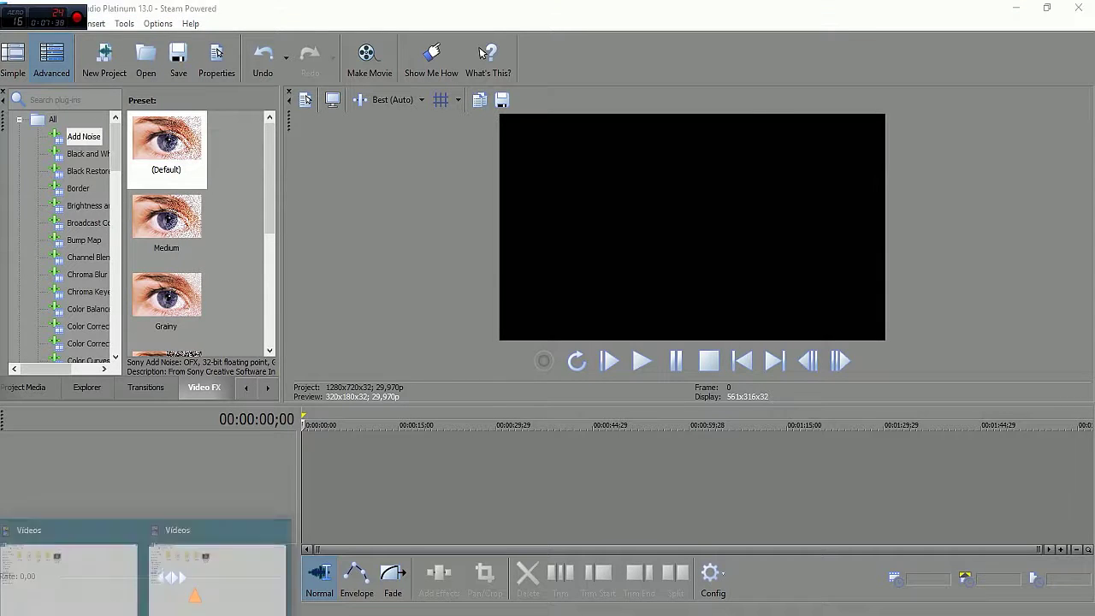
click(220, 574)
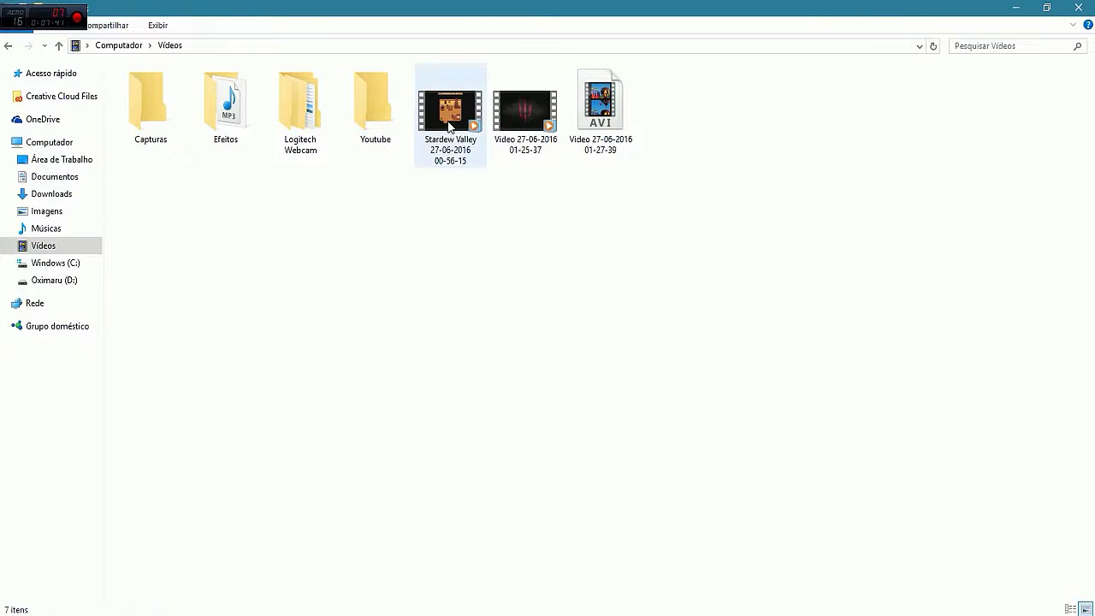
mouse_move(442, 112)
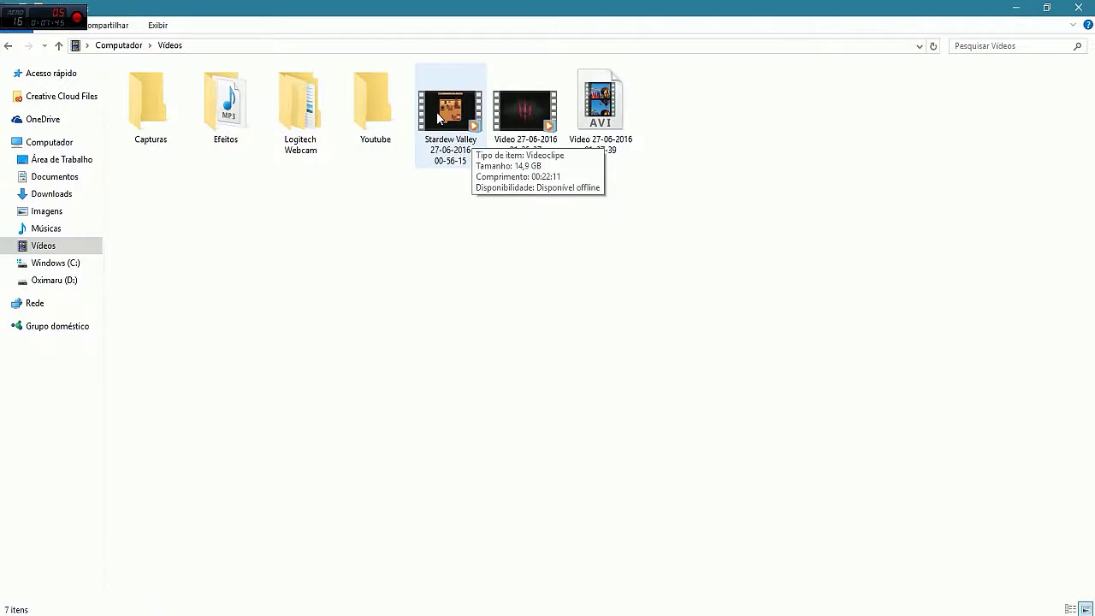
drag(523, 115, 368, 485)
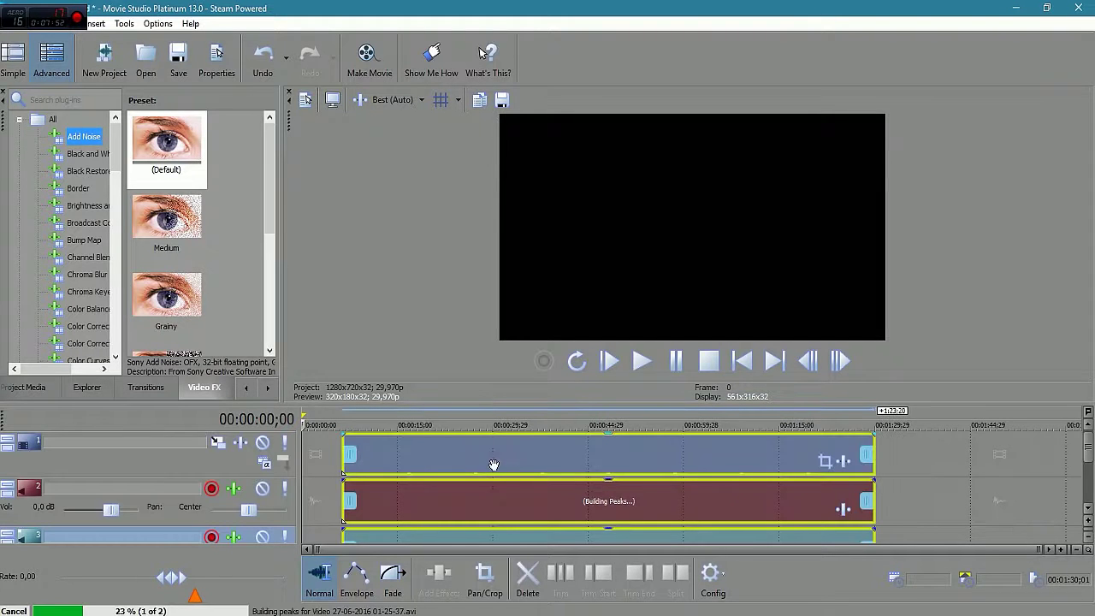
drag(597, 462, 497, 456)
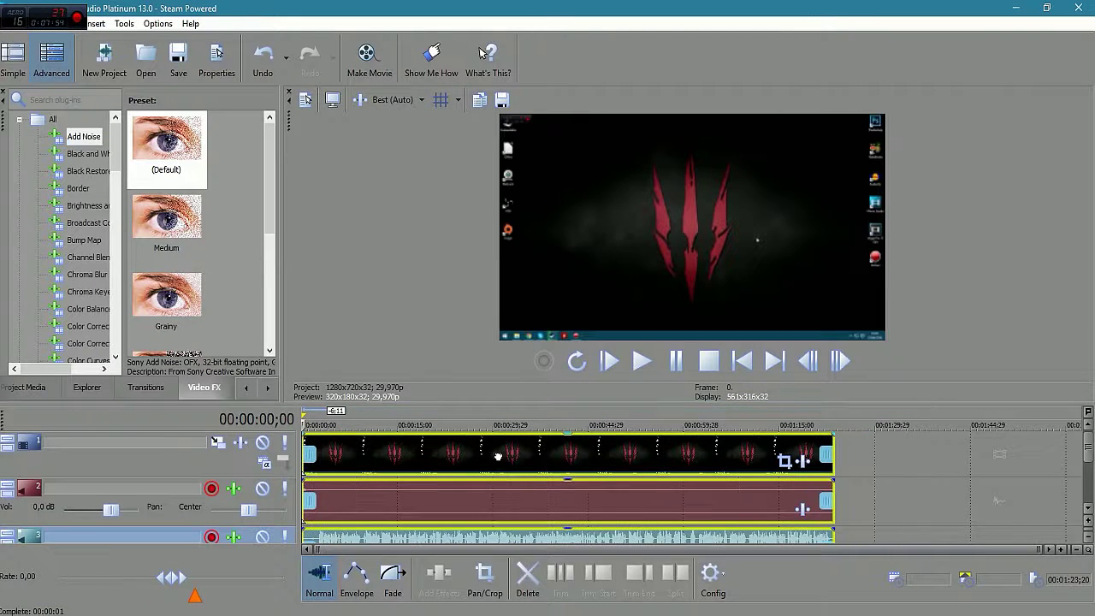
scroll(1088, 453, down, 2)
scroll(1088, 454, up, 2)
Step: Split the video clip with its audio at about 19, 45 and 58 seconds
click(661, 452)
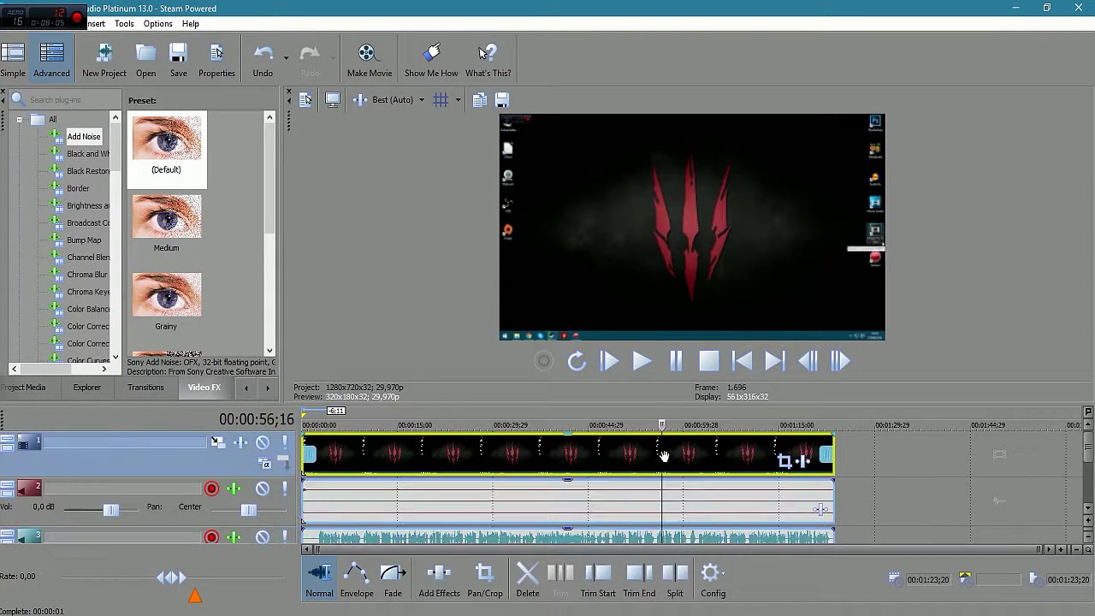
drag(661, 451, 425, 440)
key(s)
click(586, 453)
key(s)
click(670, 453)
key(s)
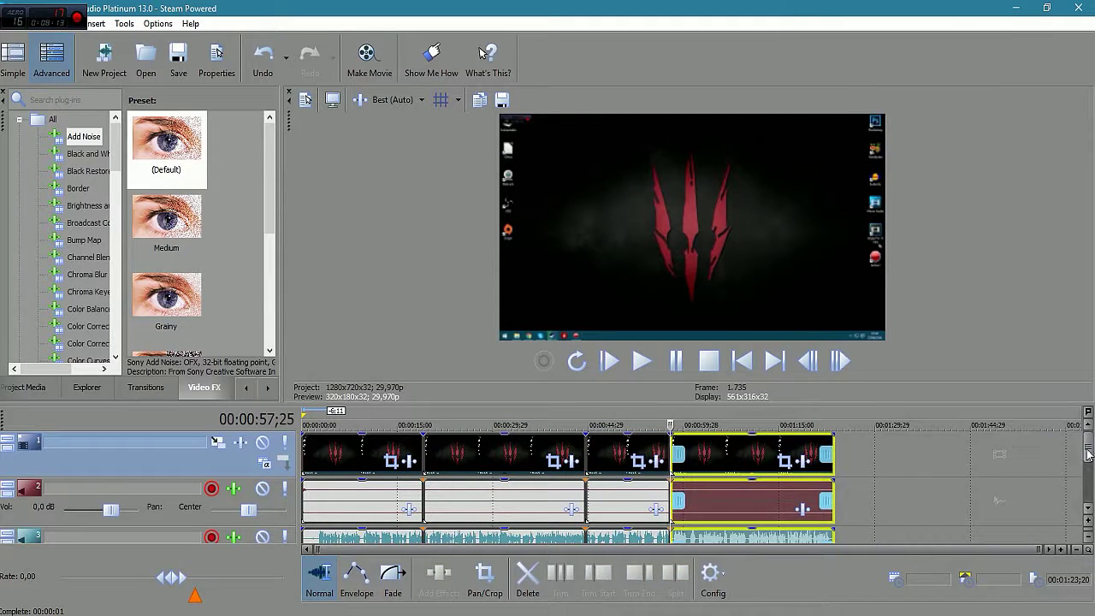
Step: Set the loop region to span all the split clips, 00:01:23;20 long
scroll(562, 524, down, 2)
key(ctrl+a)
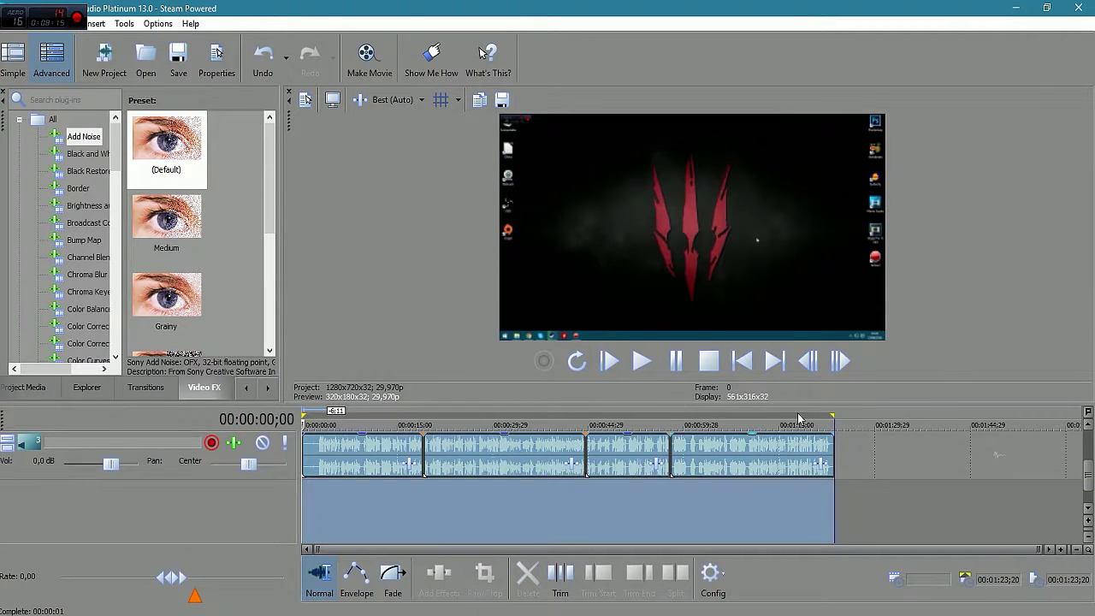
drag(1088, 473, 1087, 436)
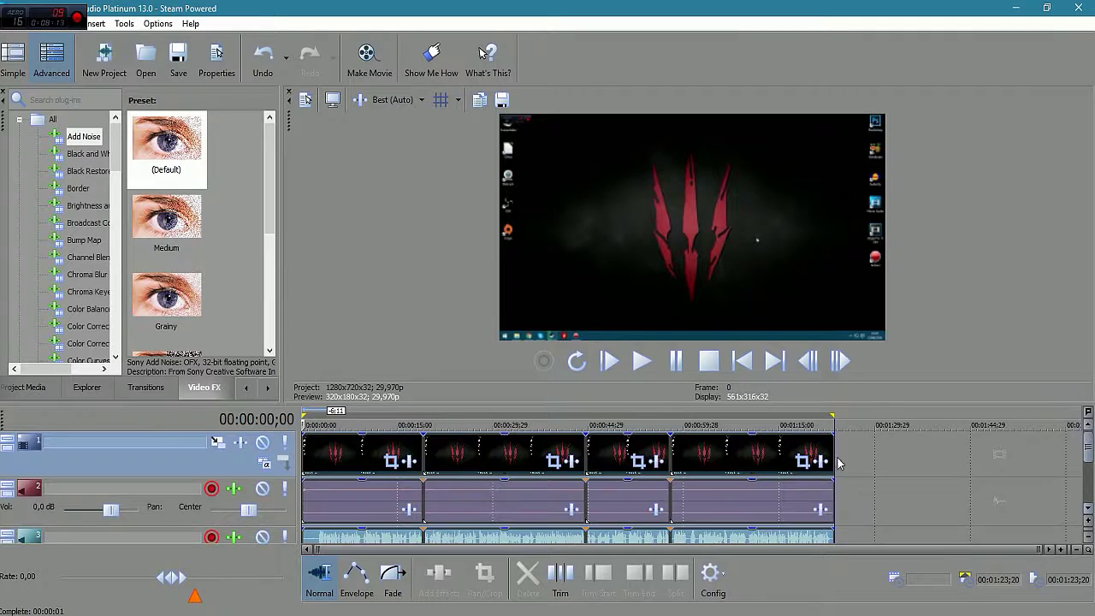
Step: Select the last video clip and place the playhead at 00:00:16;25
click(693, 458)
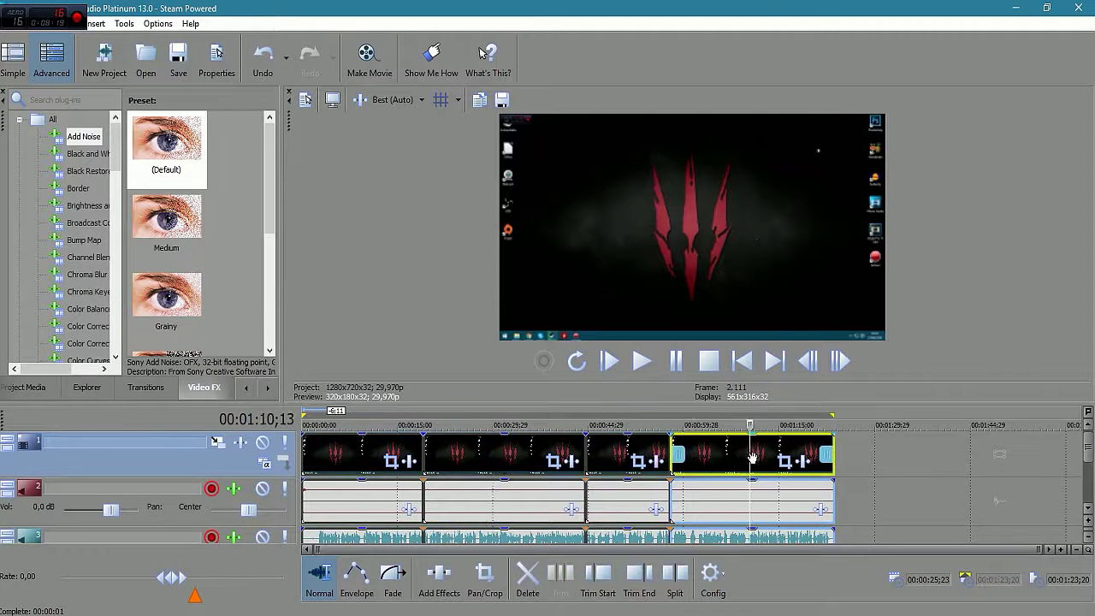
click(477, 454)
click(409, 454)
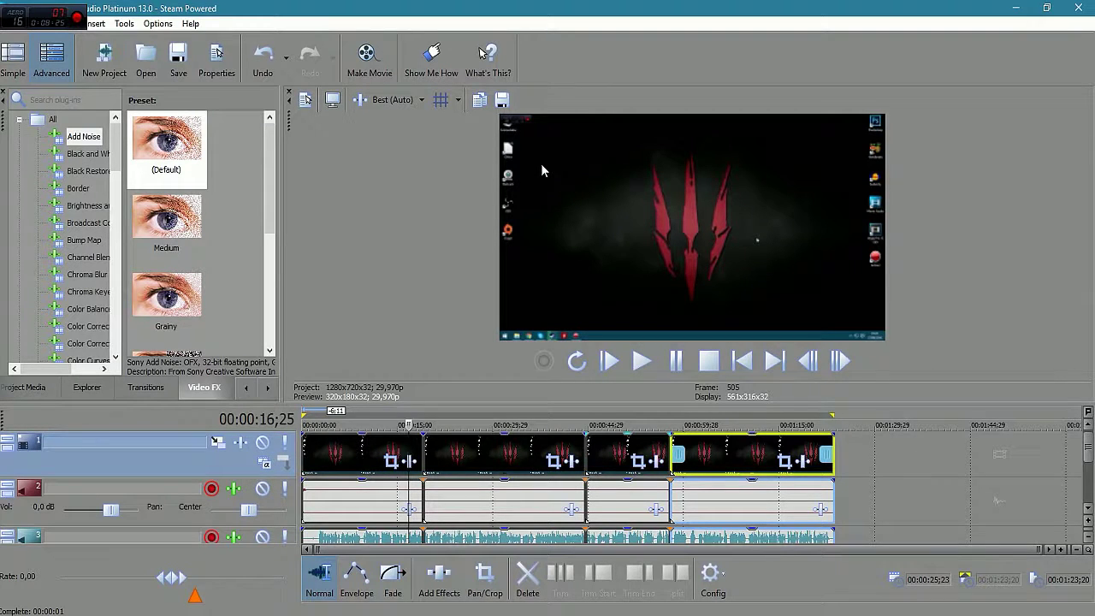
Step: Check the preview quality options, keeping Best (Auto), and review the video settings in the project properties
click(412, 101)
mouse_move(395, 203)
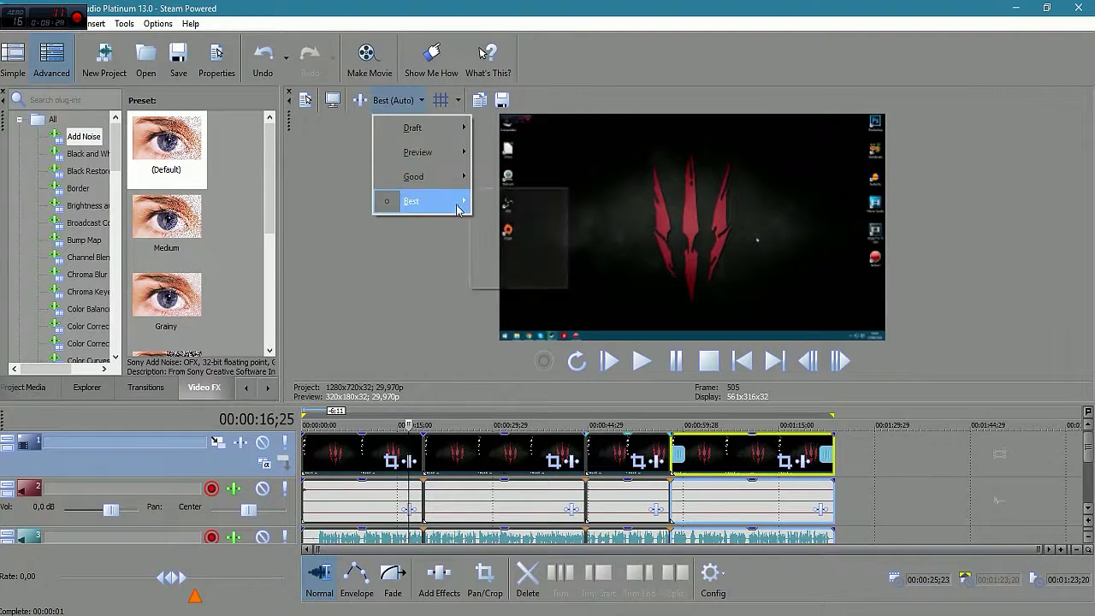
click(509, 201)
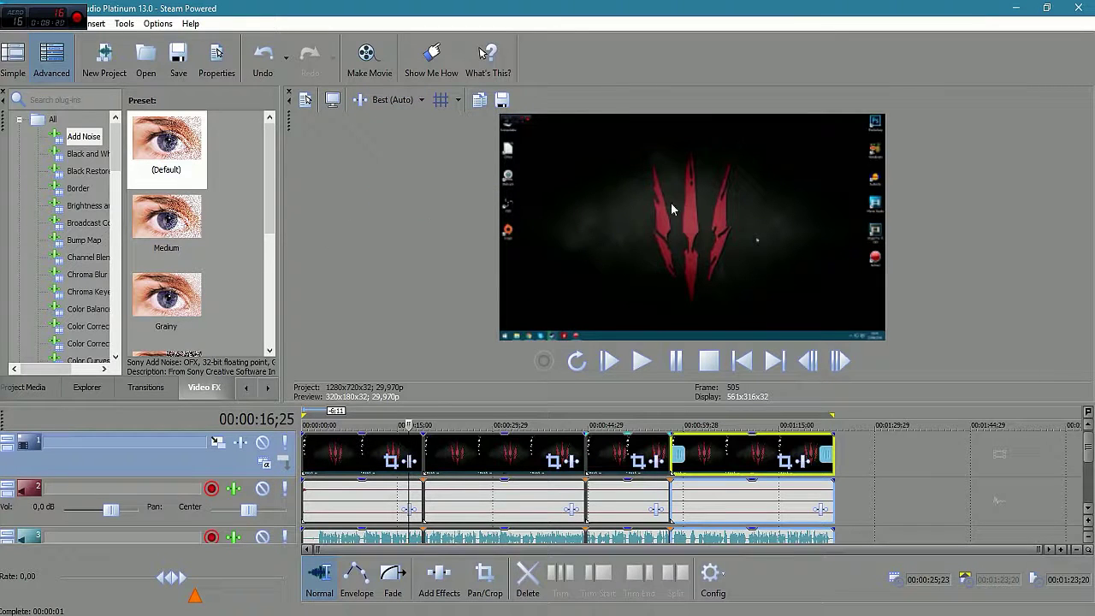
click(306, 101)
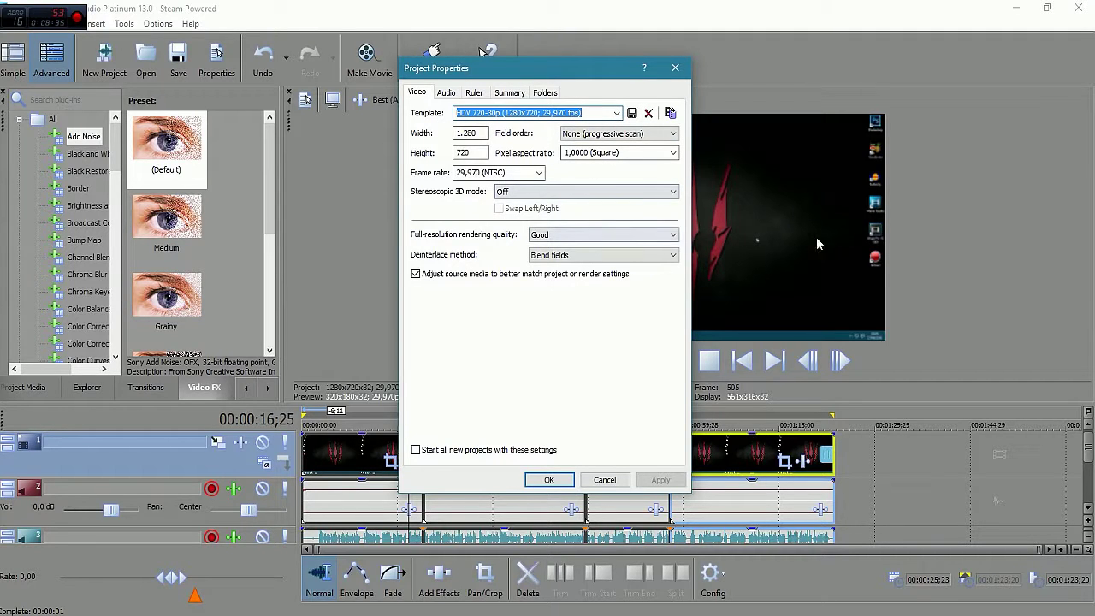
click(676, 68)
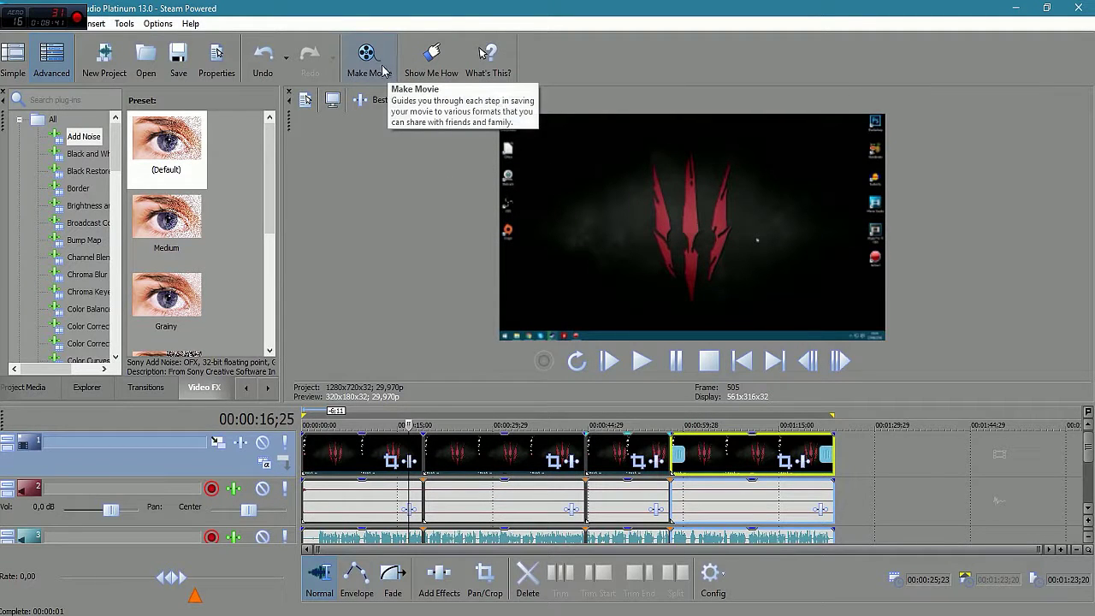
Step: Review the Make Movie destinations, the formats for saving to the hard drive, and the advanced render formats and templates, without rendering
click(380, 69)
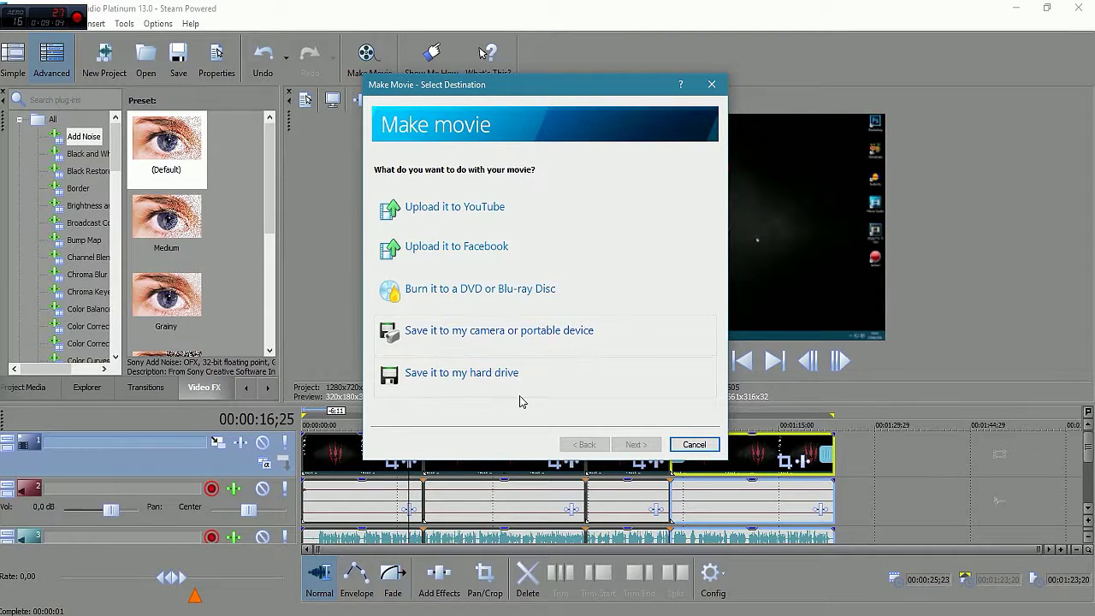
click(444, 385)
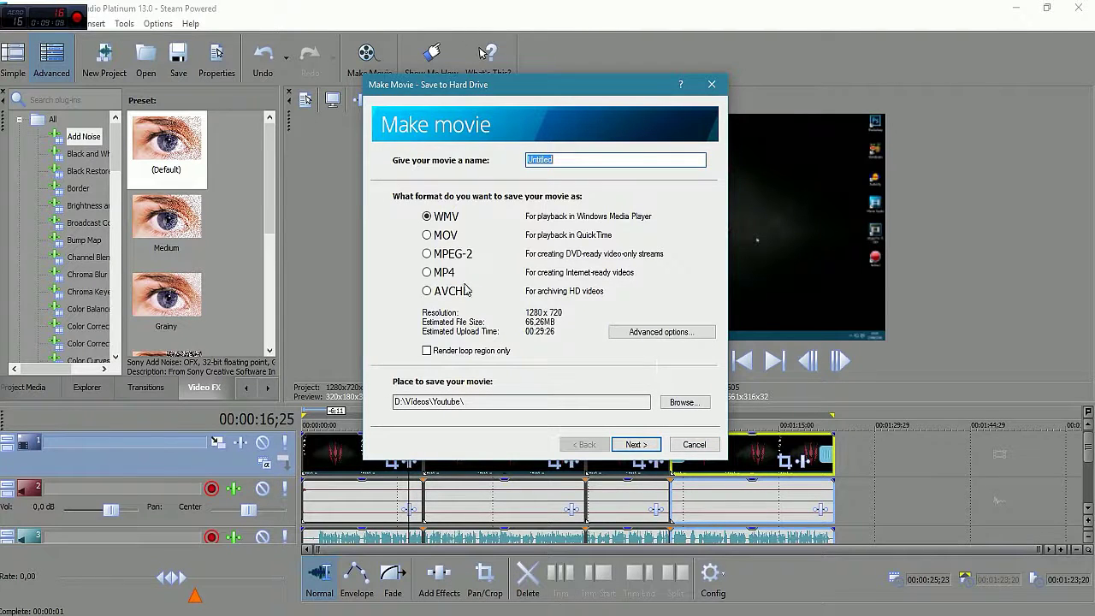
click(650, 333)
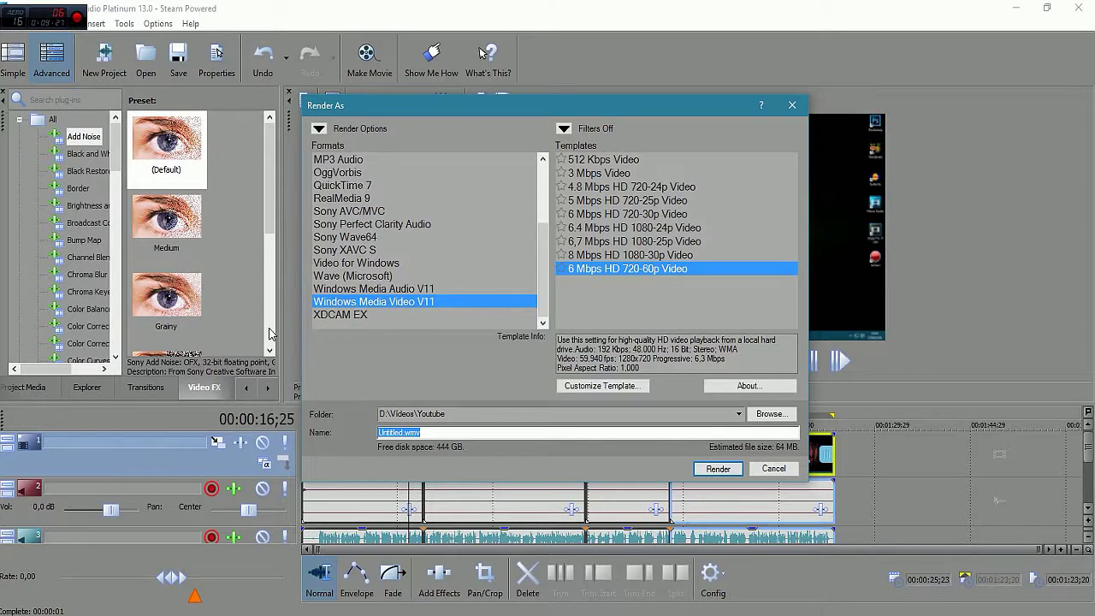
click(767, 469)
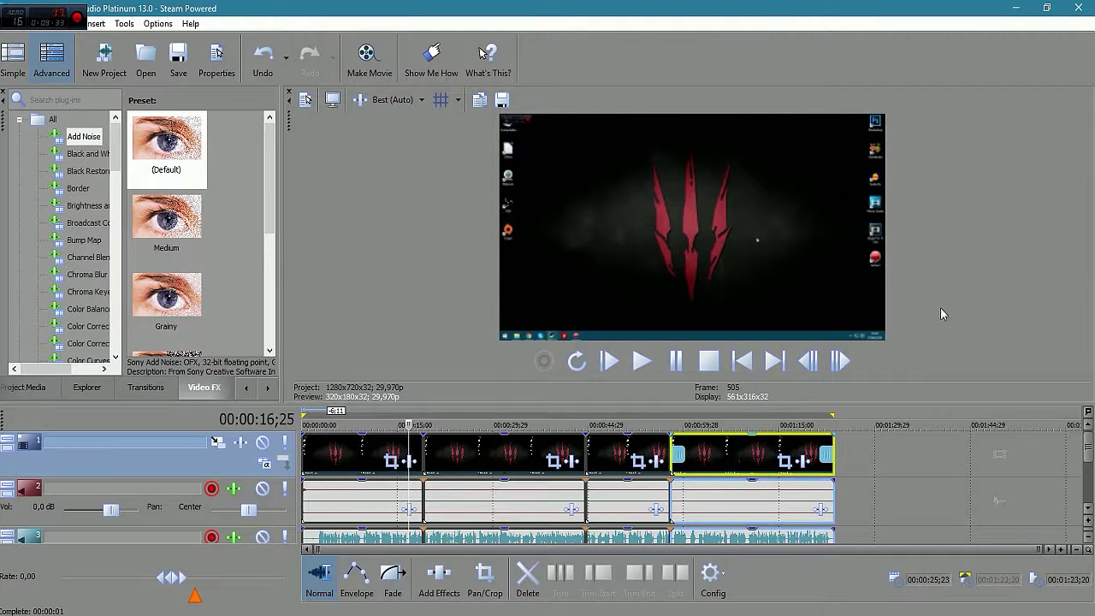
Step: Close Movie Studio Platinum 13.0
click(1077, 8)
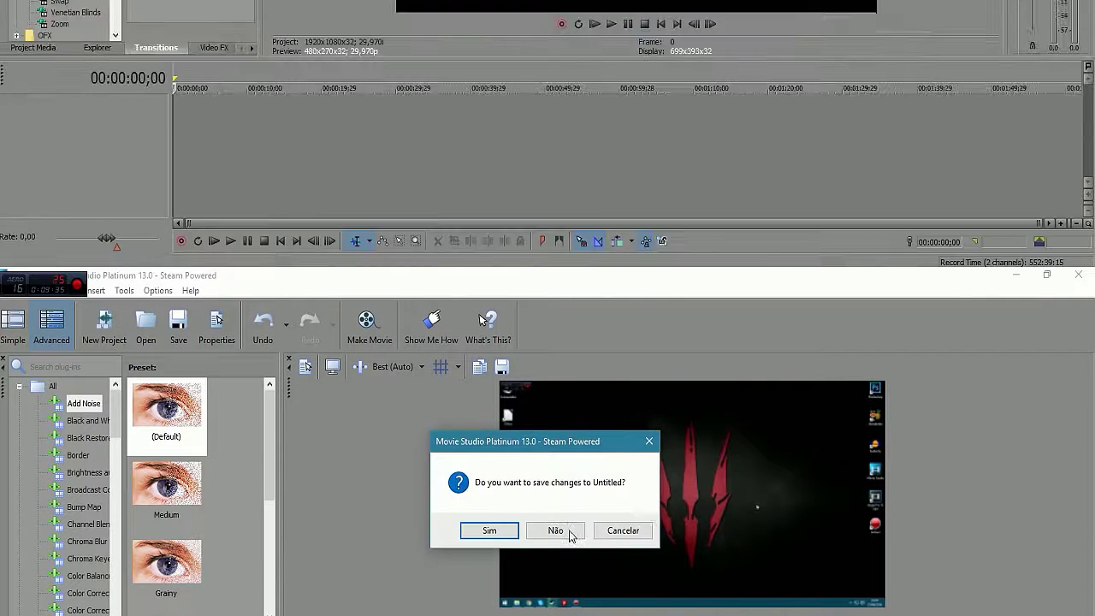